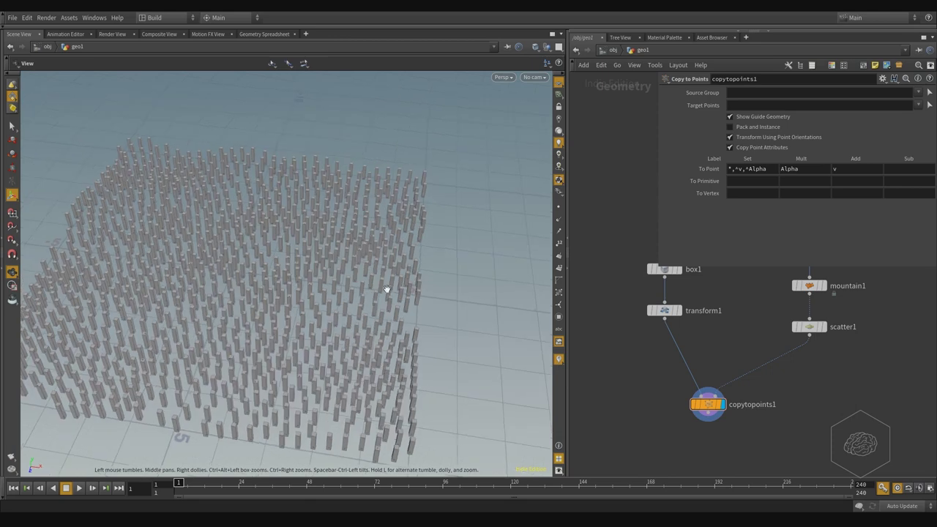
Add a Sphere node to the network beside the grid chain.
{"action": "key", "text": "h"}
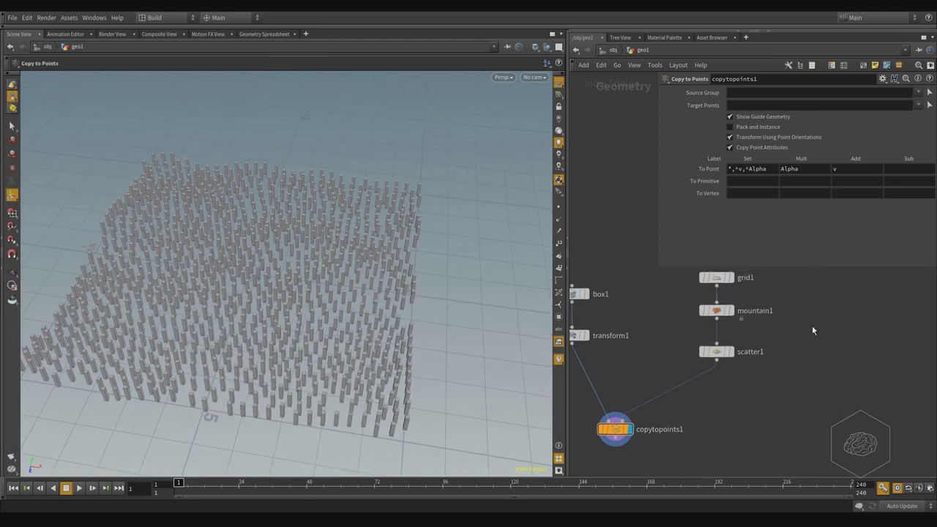
{"action": "key", "text": "Tab"}
{"action": "type", "text": "sphe"}
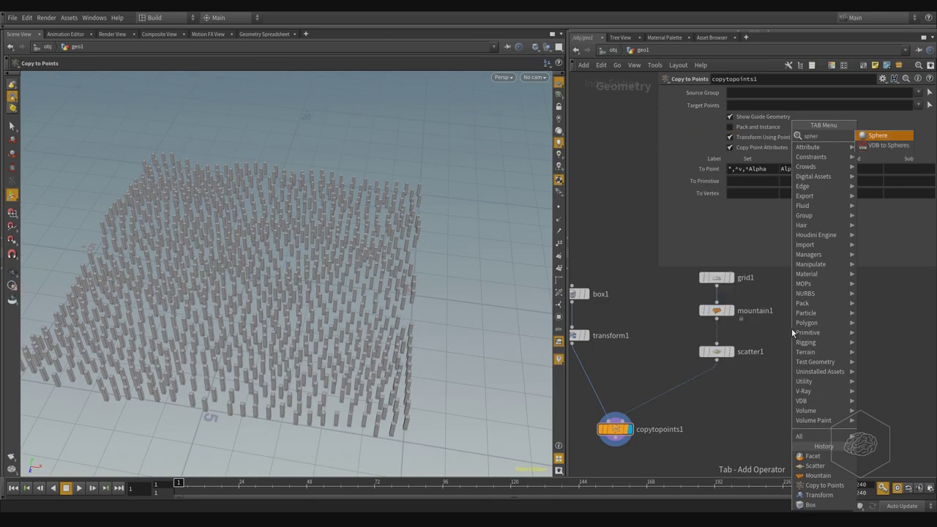
{"action": "key", "text": "Return"}
{"action": "left_click", "coordinate": [863, 280]}
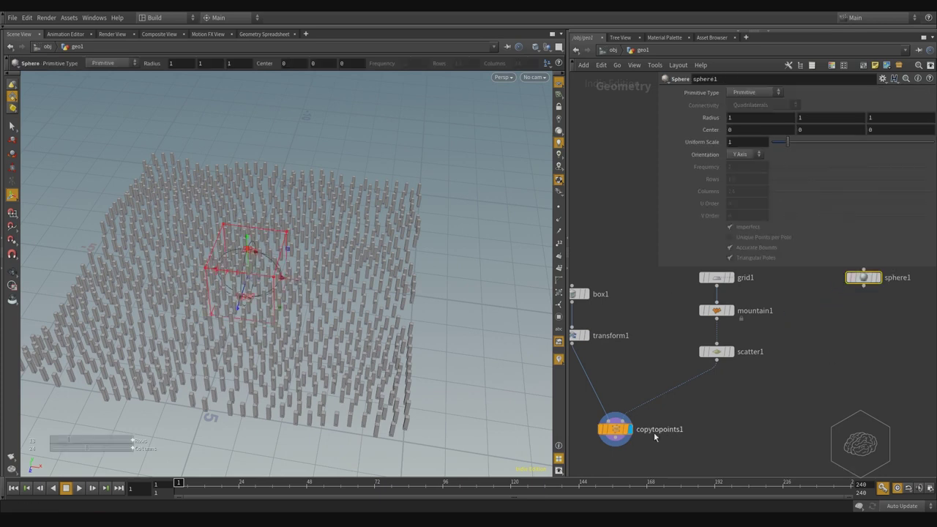
Add a Scatter node below the sphere, wire the sphere into it and align the two nodes.
{"action": "key", "text": "Tab"}
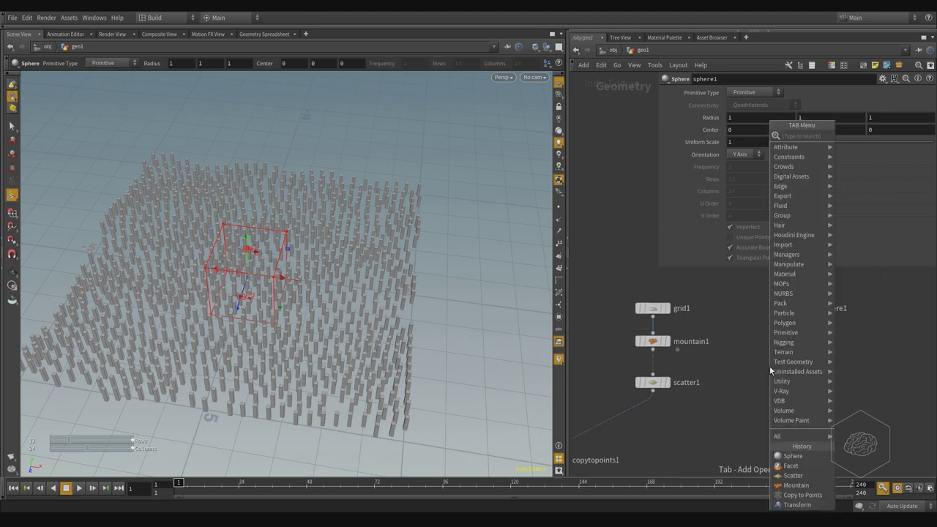
{"action": "type", "text": "scatter"}
{"action": "key", "text": "Return"}
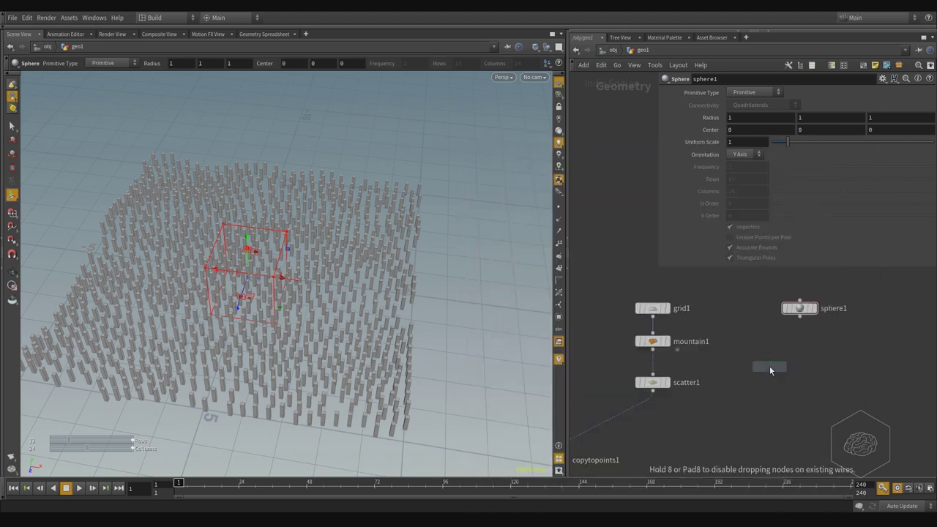
{"action": "left_click", "coordinate": [769, 366]}
{"action": "left_click", "coordinate": [799, 316]}
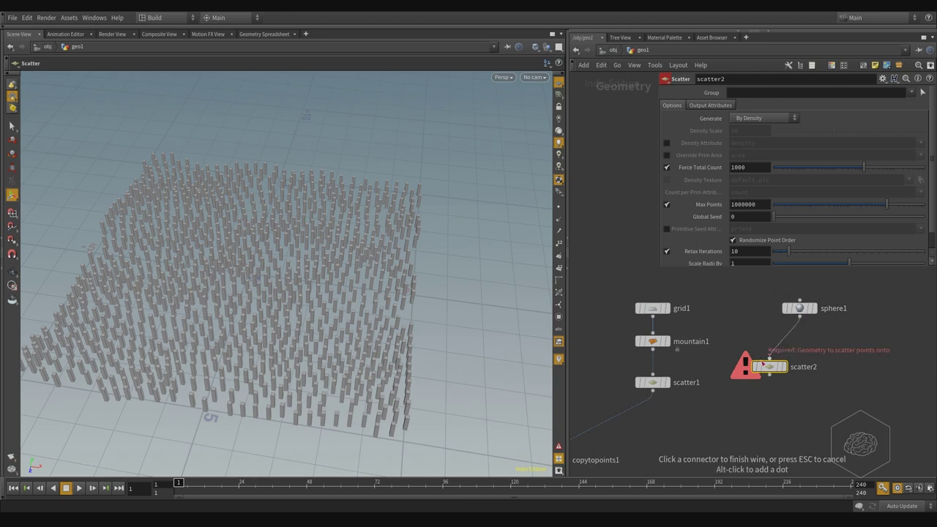
{"action": "left_click", "coordinate": [769, 359]}
{"action": "left_click_drag", "start_coordinate": [772, 370], "coordinate": [802, 345]}
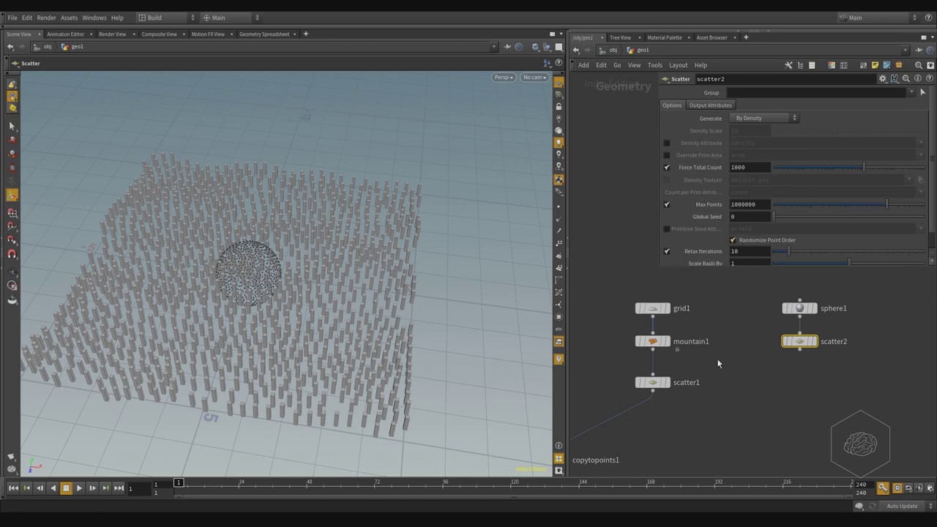
Add a Transform node below the sphere's Scatter node, wire the scattered points into it and align it.
{"action": "left_click_drag", "start_coordinate": [351, 255], "coordinate": [407, 261]}
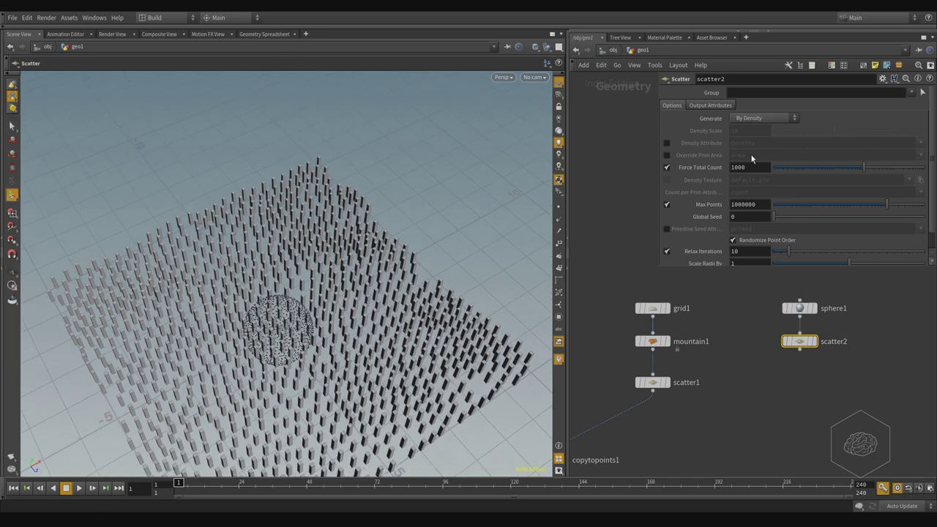
{"action": "middle_click_drag", "start_coordinate": [819, 394], "coordinate": [810, 319]}
{"action": "middle_click_drag", "start_coordinate": [813, 362], "coordinate": [822, 351]}
{"action": "scroll", "coordinate": [843, 345], "scroll_direction": "up", "scroll_amount": 1}
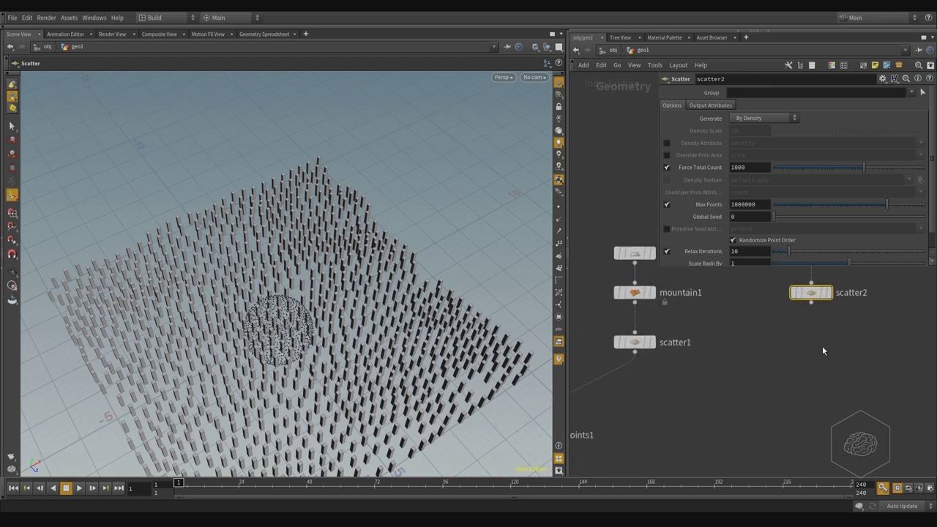
{"action": "key", "text": "Tab"}
{"action": "type", "text": "tran"}
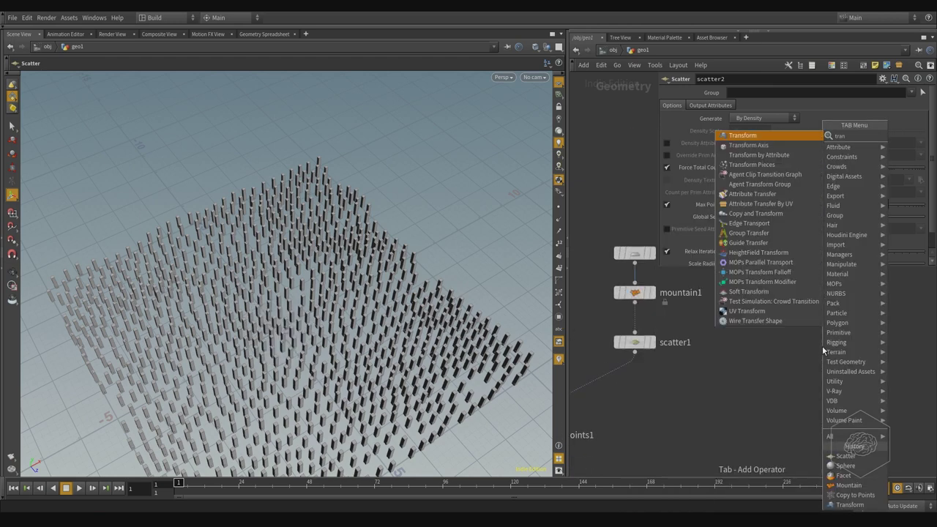
{"action": "key", "text": "Return"}
{"action": "left_click", "coordinate": [822, 345]}
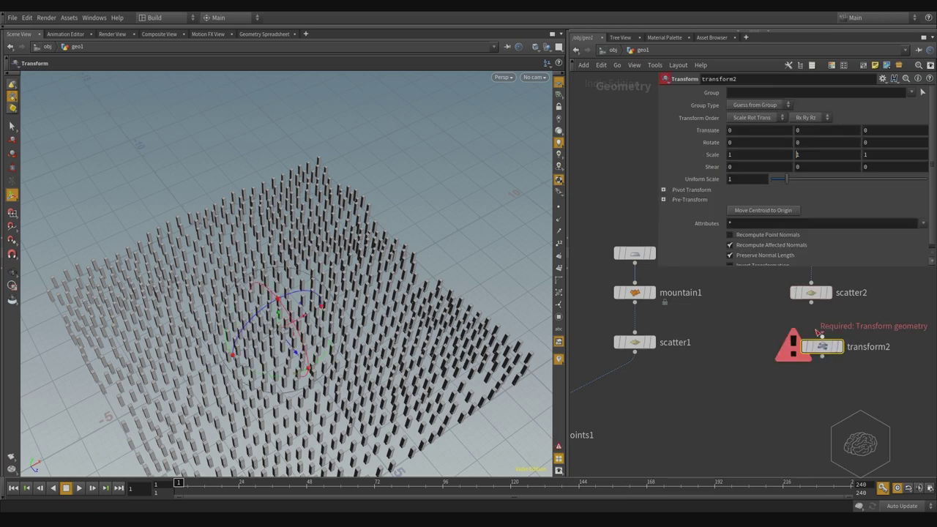
{"action": "left_click", "coordinate": [811, 301]}
{"action": "left_click", "coordinate": [812, 349]}
{"action": "mouse_move", "coordinate": [819, 348]}
{"action": "left_mouse_down"}
{"action": "mouse_move", "coordinate": [793, 356]}
{"action": "mouse_move", "coordinate": [811, 353]}
{"action": "mouse_move", "coordinate": [811, 342]}
{"action": "left_mouse_up"}
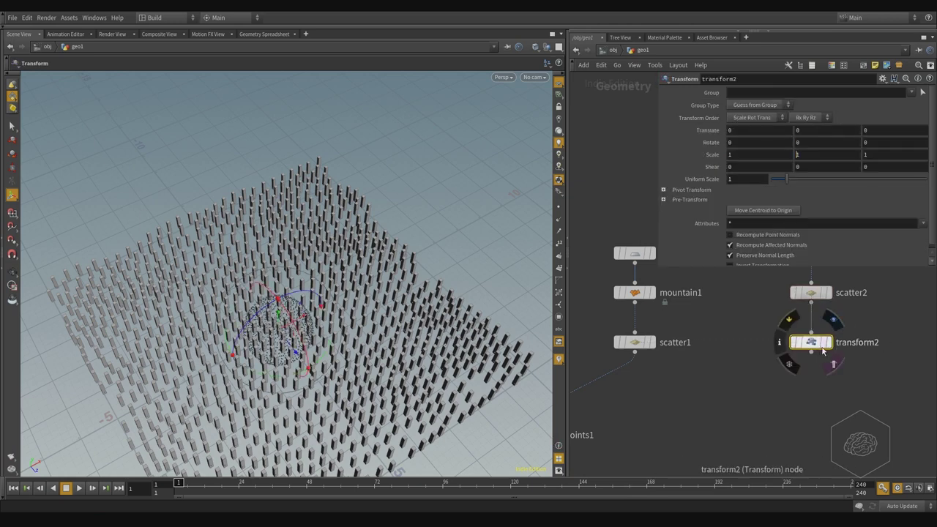
Display the sphere's Transform node and show copytopoints1 as a template behind it.
{"action": "left_click", "coordinate": [827, 342]}
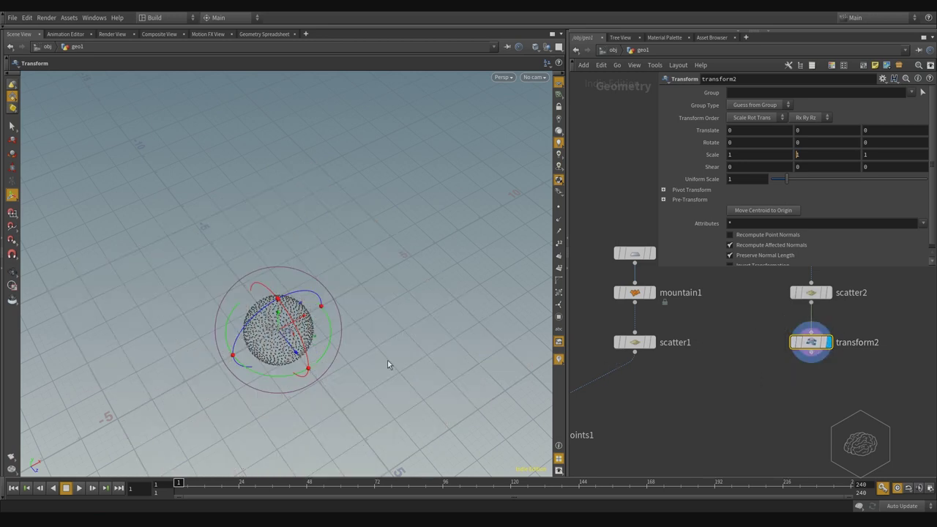
{"action": "middle_click_drag", "start_coordinate": [698, 393], "coordinate": [797, 378]}
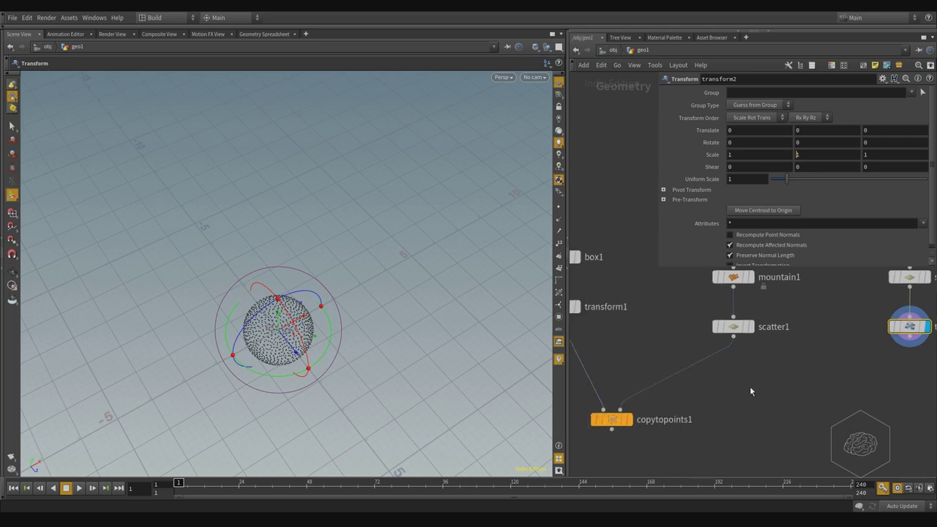
{"action": "left_click", "coordinate": [755, 346]}
{"action": "left_click", "coordinate": [626, 421]}
{"action": "middle_click_drag", "start_coordinate": [734, 395], "coordinate": [709, 436]}
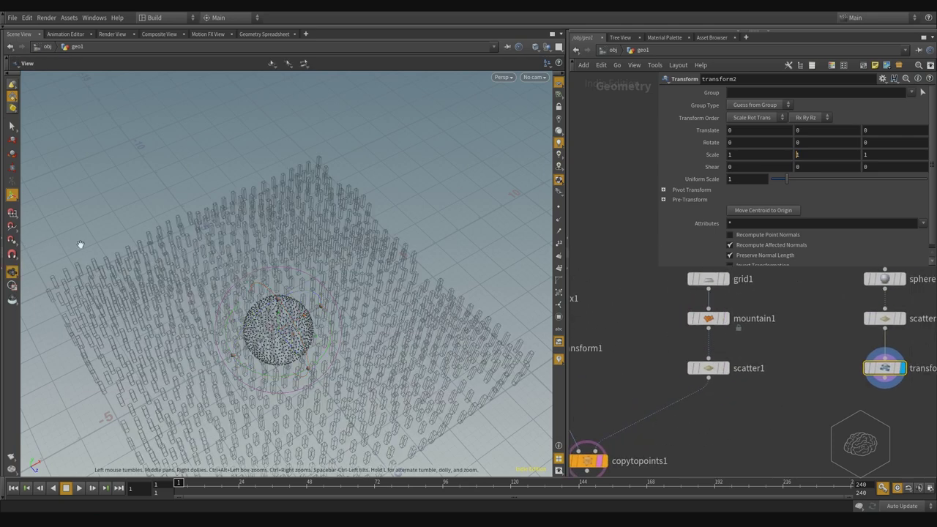
Move the scattered sphere along Z to about -6.47, beside the field of boxes.
{"action": "left_click_drag", "start_coordinate": [46, 245], "coordinate": [313, 330], "text": "alt"}
{"action": "middle_click_drag", "start_coordinate": [314, 330], "coordinate": [237, 205], "text": "alt"}
{"action": "right_click_drag", "start_coordinate": [250, 223], "coordinate": [285, 248], "text": "alt"}
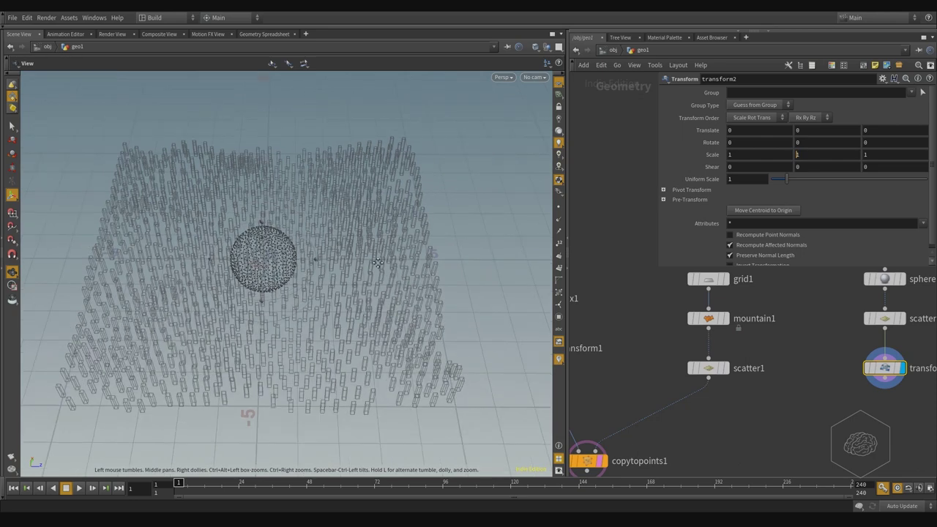
{"action": "middle_click_drag", "start_coordinate": [383, 261], "coordinate": [324, 266], "text": "alt"}
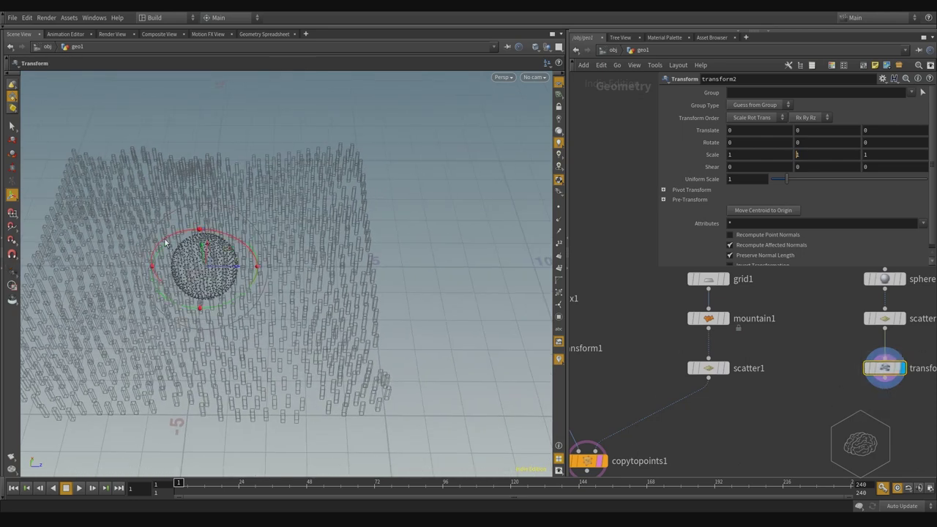
{"action": "left_click_drag", "start_coordinate": [236, 269], "coordinate": [103, 272]}
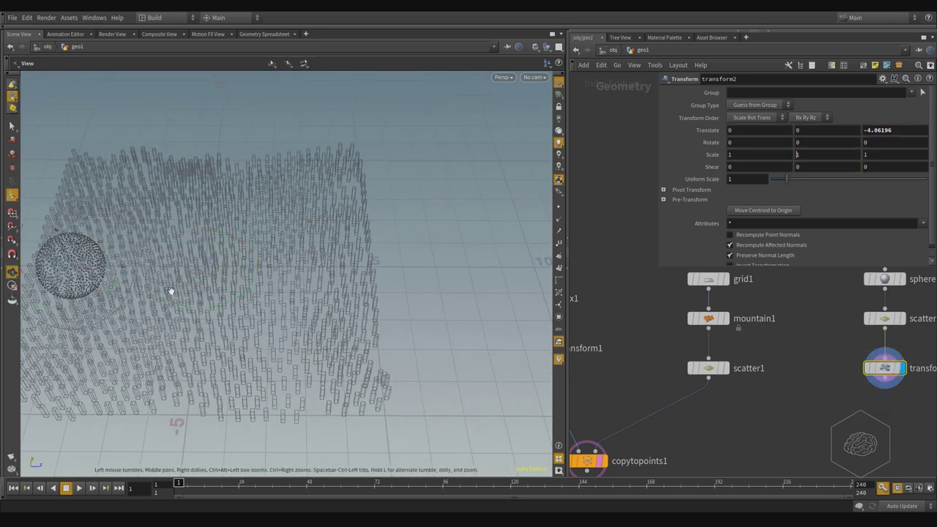
{"action": "middle_click_drag", "start_coordinate": [171, 291], "coordinate": [293, 299], "text": "alt"}
{"action": "left_click_drag", "start_coordinate": [230, 275], "coordinate": [209, 295]}
{"action": "key", "text": "Escape"}
{"action": "key", "text": "Return"}
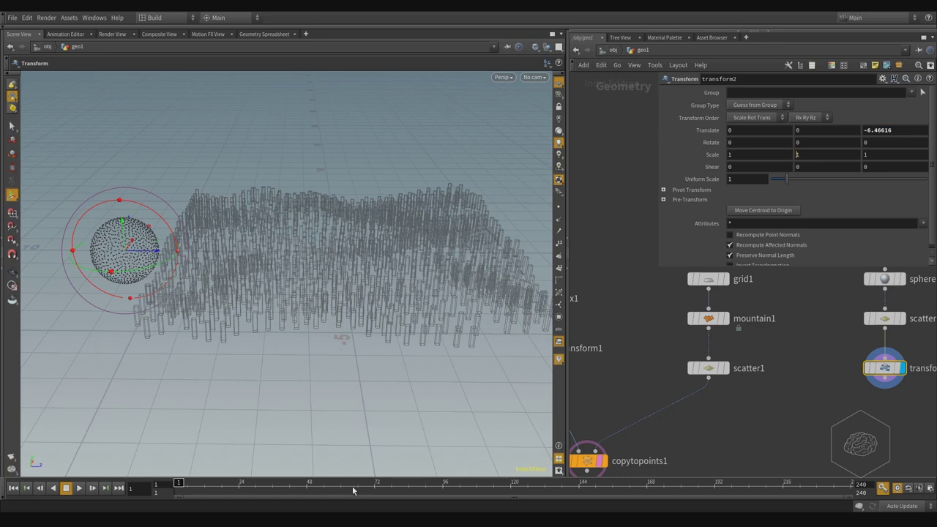
Set the timeline's end frame to 24.
{"action": "left_click_drag", "start_coordinate": [867, 483], "coordinate": [832, 483]}
{"action": "type", "text": "24"}
{"action": "key", "text": "Return"}
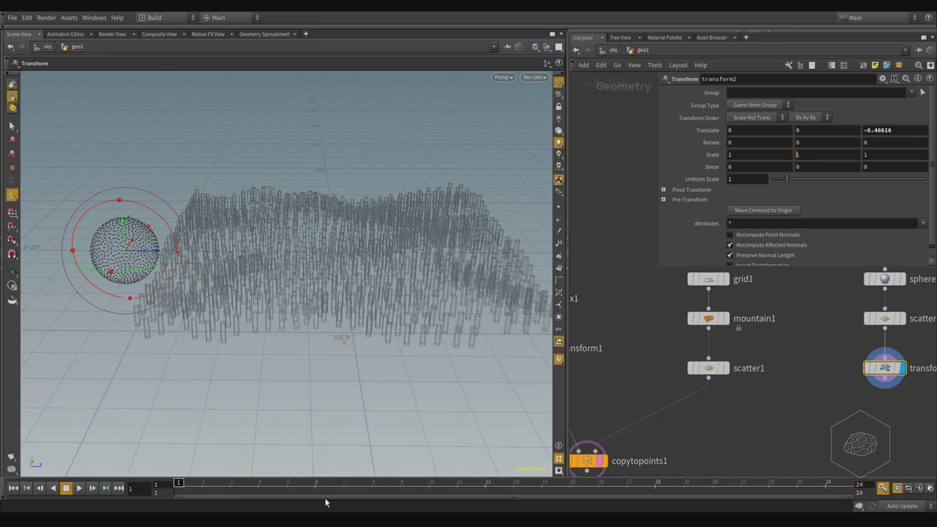
Set the timeline's end frame to 72.
{"action": "left_click_drag", "start_coordinate": [177, 482], "coordinate": [825, 483]}
{"action": "type", "text": "72"}
{"action": "key", "text": "Tab"}
{"action": "key", "text": "Return"}
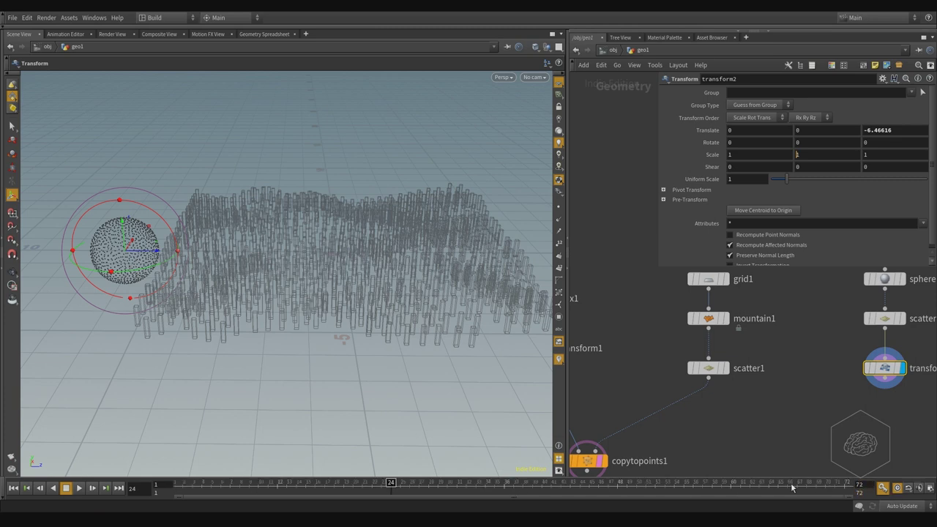
Keyframe the sphere's Translate at frame 1, and at frame 72 with the sphere moved along Z to about 6.58.
{"action": "left_click_drag", "start_coordinate": [391, 483], "coordinate": [178, 483]}
{"action": "left_click", "coordinate": [705, 132], "text": "alt"}
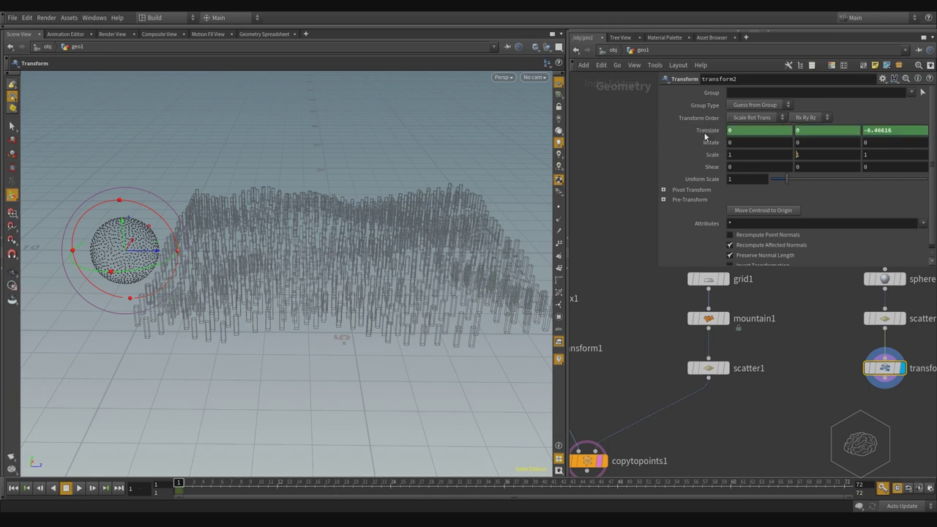
{"action": "left_click", "coordinate": [843, 483]}
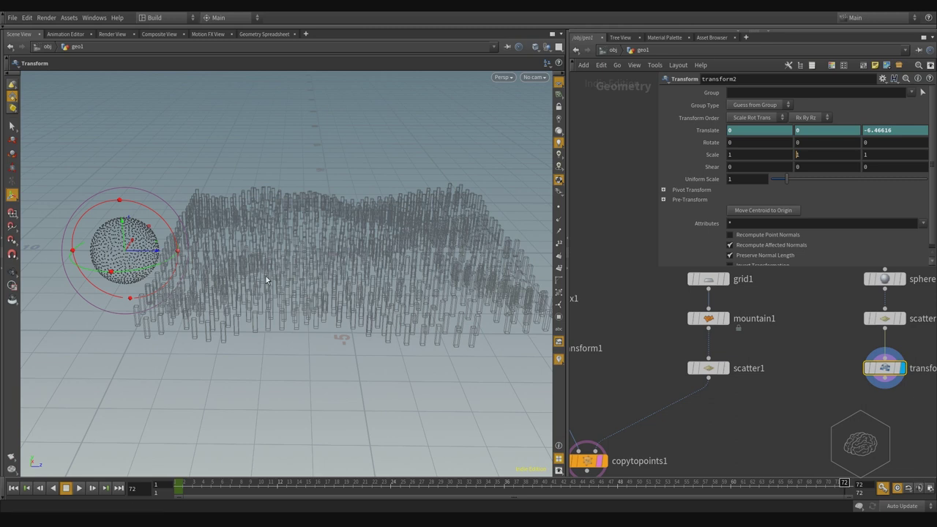
{"action": "left_click_drag", "start_coordinate": [154, 251], "coordinate": [581, 279]}
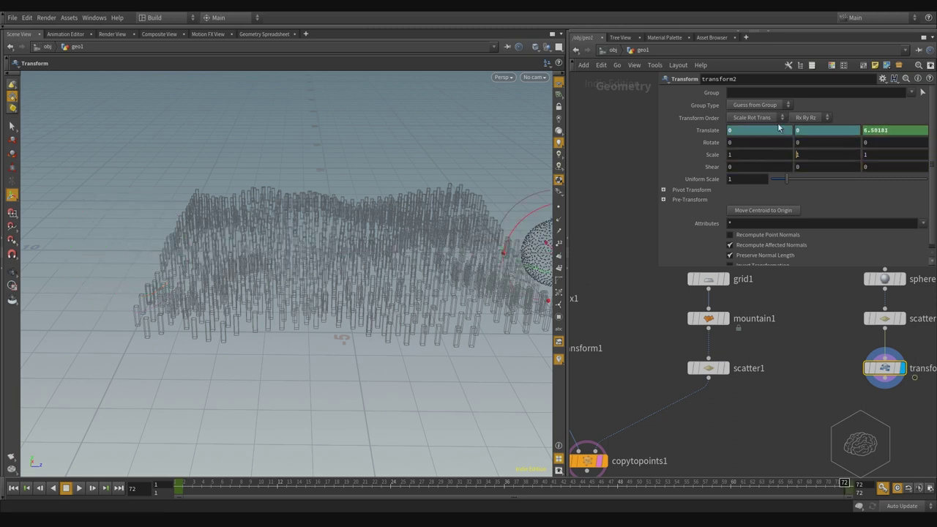
Scrub the timeline from frame 1 to frame 32 to check the sphere's motion across the boxes.
{"action": "left_click_drag", "start_coordinate": [495, 484], "coordinate": [175, 471]}
{"action": "key", "text": "s"}
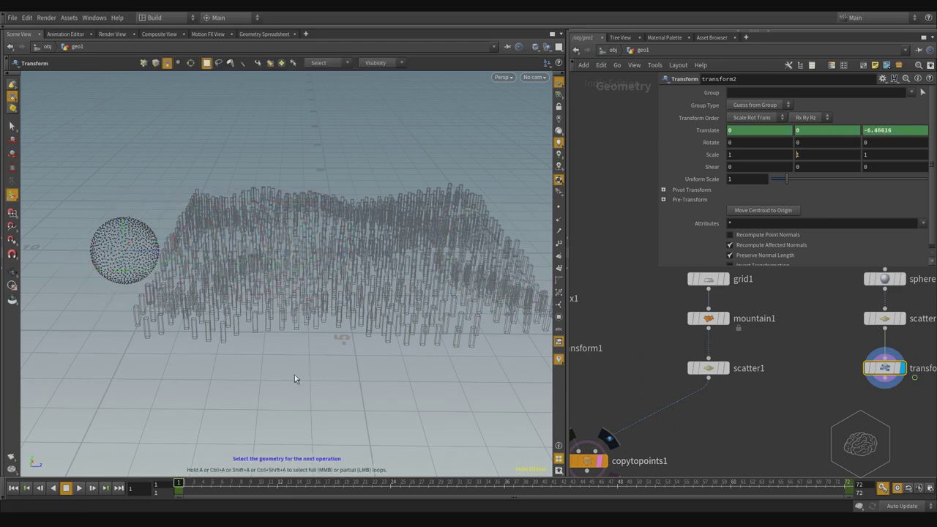
{"action": "left_click_drag", "start_coordinate": [272, 242], "coordinate": [256, 314], "text": "alt"}
{"action": "key", "text": "t"}
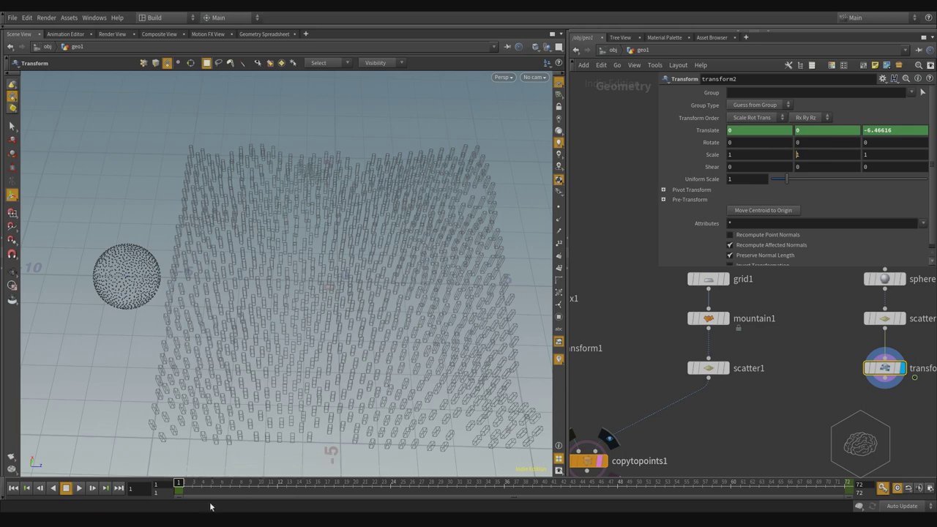
{"action": "left_click_drag", "start_coordinate": [183, 481], "coordinate": [466, 482]}
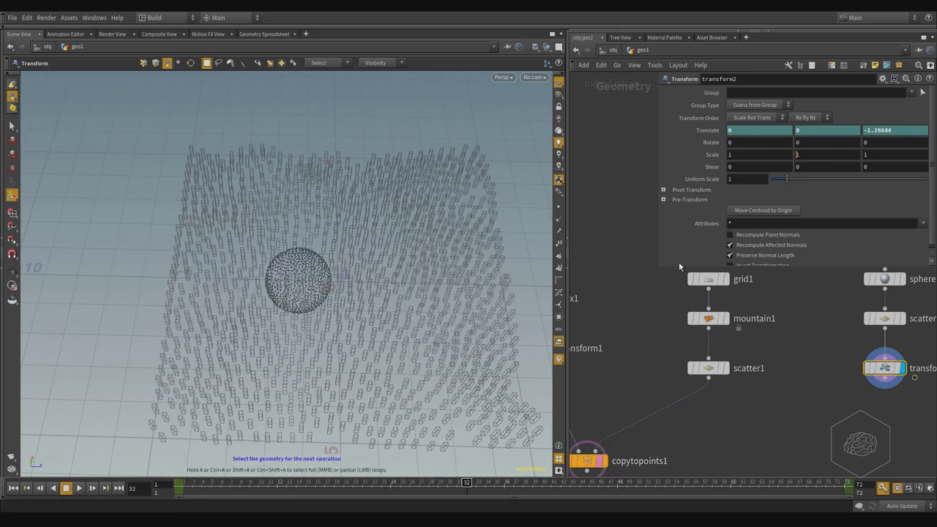
Show scatter1 as the template instead of the copied boxes and hide the viewport's reference grid.
{"action": "left_click", "coordinate": [722, 368]}
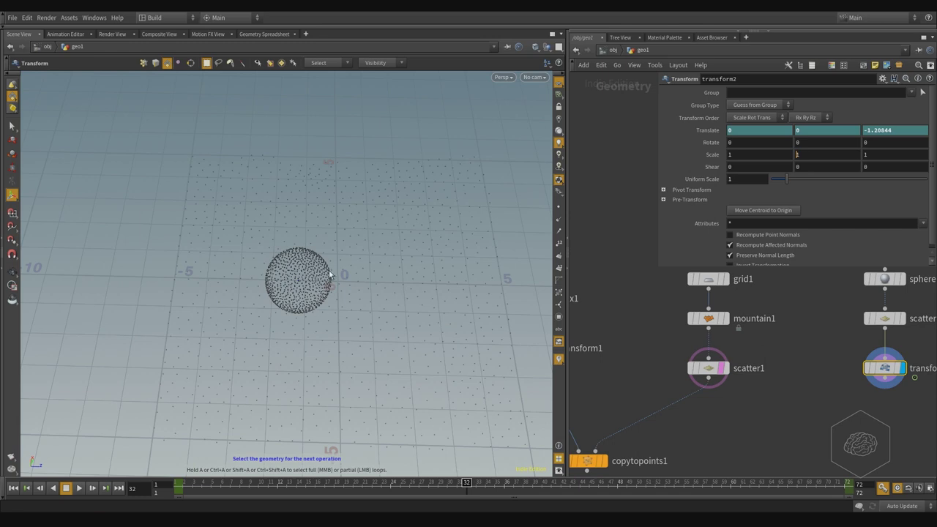
{"action": "middle_click_drag", "start_coordinate": [471, 272], "coordinate": [372, 272]}
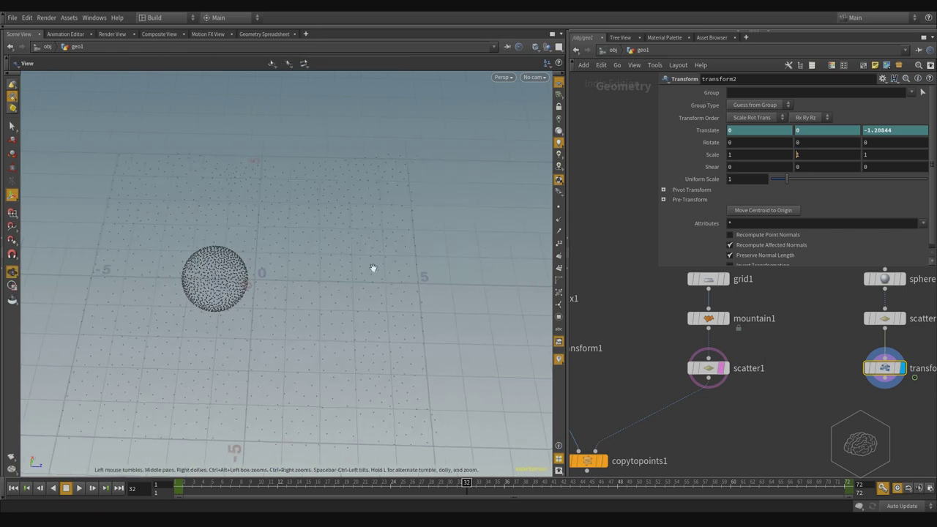
{"action": "left_click", "coordinate": [555, 85]}
{"action": "left_click_drag", "start_coordinate": [222, 324], "coordinate": [240, 323], "text": "alt"}
{"action": "key", "text": "Return"}
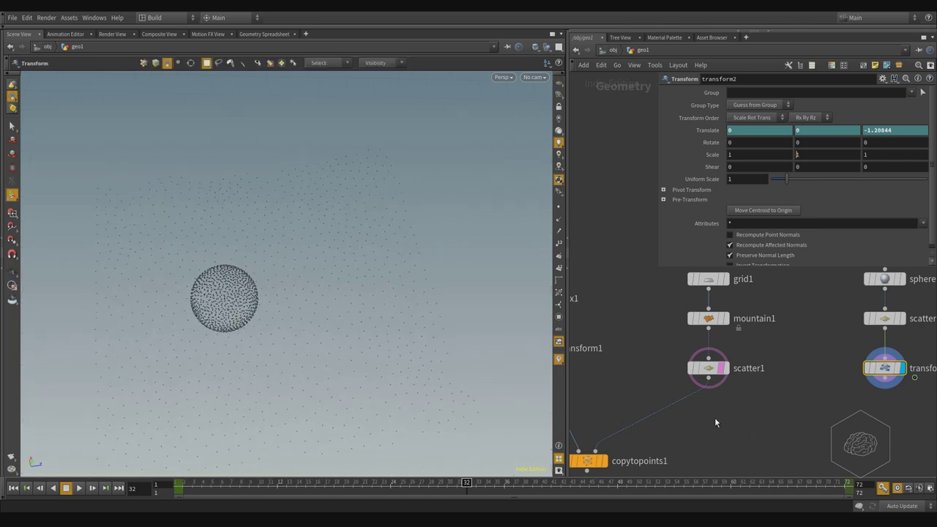
Insert a Color node between scatter1 and copytopoints1 and display it.
{"action": "key", "text": "Tab"}
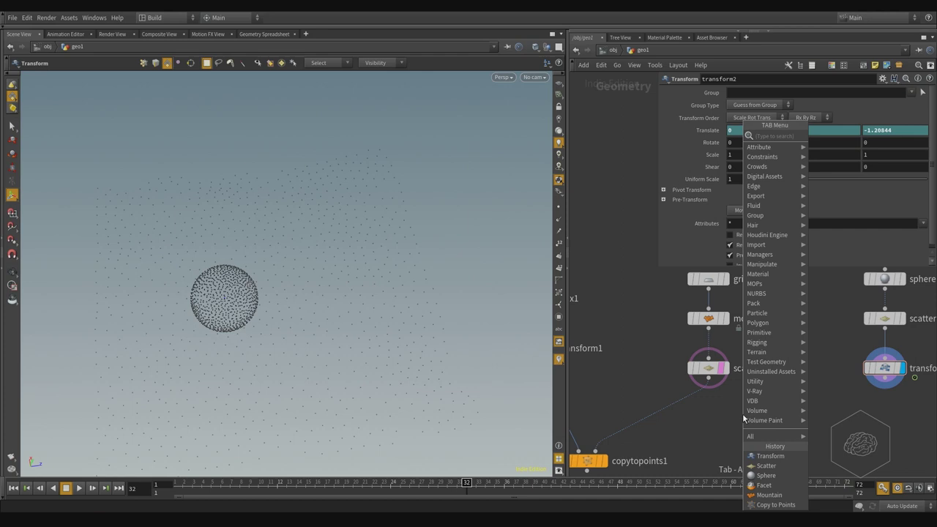
{"action": "type", "text": "co"}
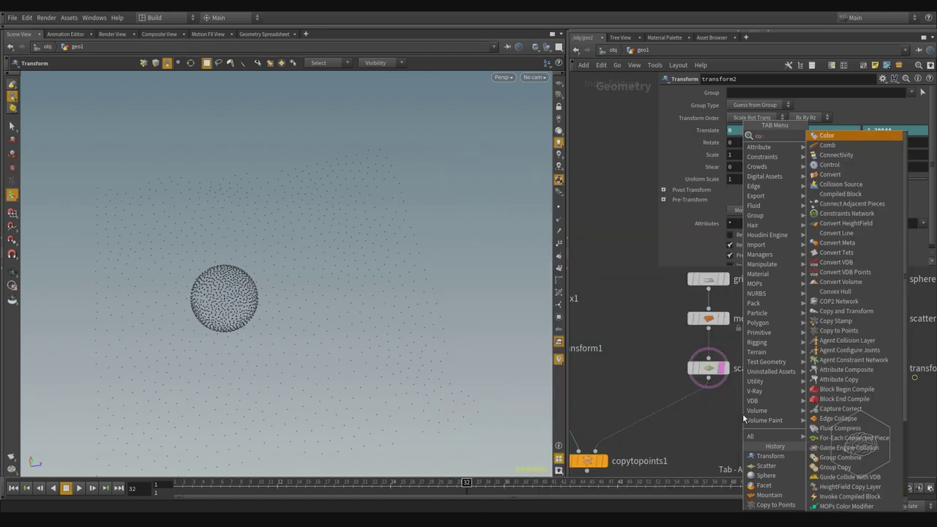
{"action": "key", "text": "Return"}
{"action": "left_click", "coordinate": [742, 413]}
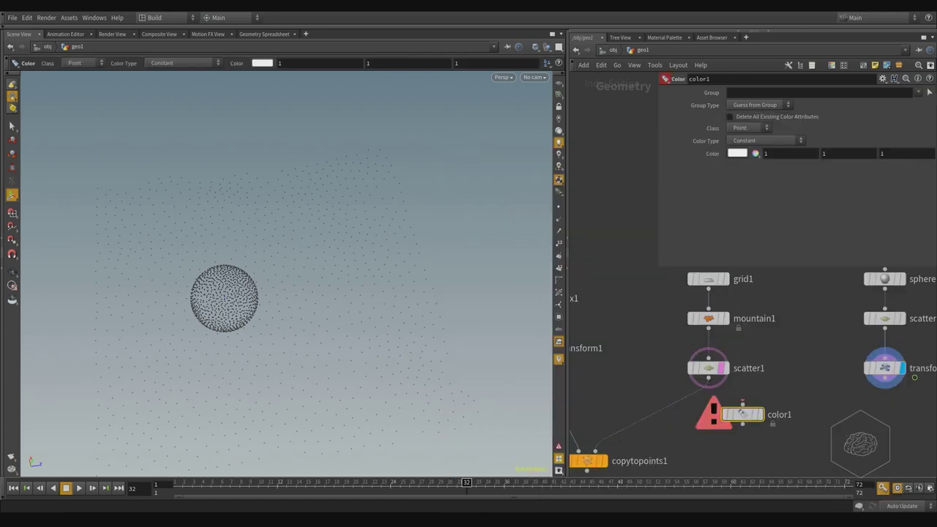
{"action": "middle_click_drag", "start_coordinate": [810, 425], "coordinate": [810, 383]}
{"action": "left_click_drag", "start_coordinate": [598, 421], "coordinate": [586, 454]}
{"action": "mouse_move", "coordinate": [755, 377]}
{"action": "left_mouse_down"}
{"action": "mouse_move", "coordinate": [671, 395]}
{"action": "mouse_move", "coordinate": [752, 392]}
{"action": "left_mouse_up"}
{"action": "left_click", "coordinate": [732, 384]}
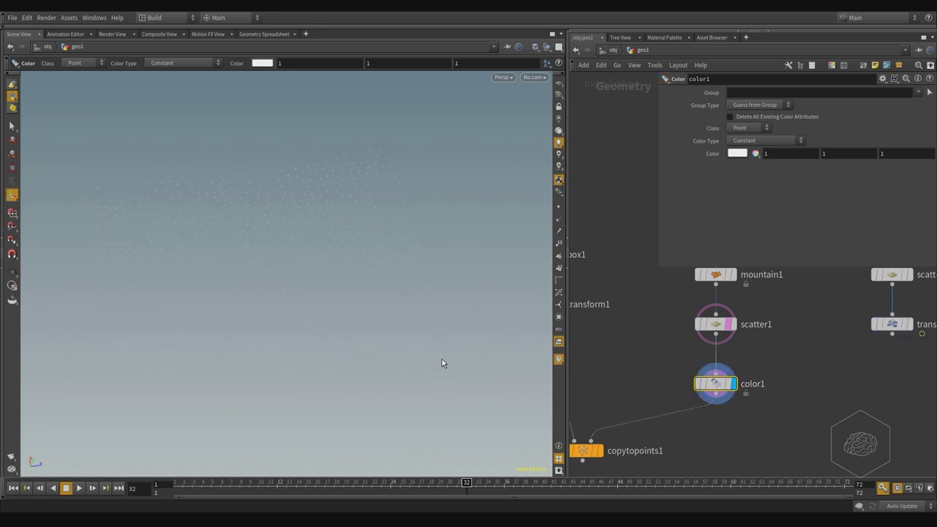
Set color1's color to black, then copy the node and connect the copy below transform2.
{"action": "right_click", "coordinate": [739, 152]}
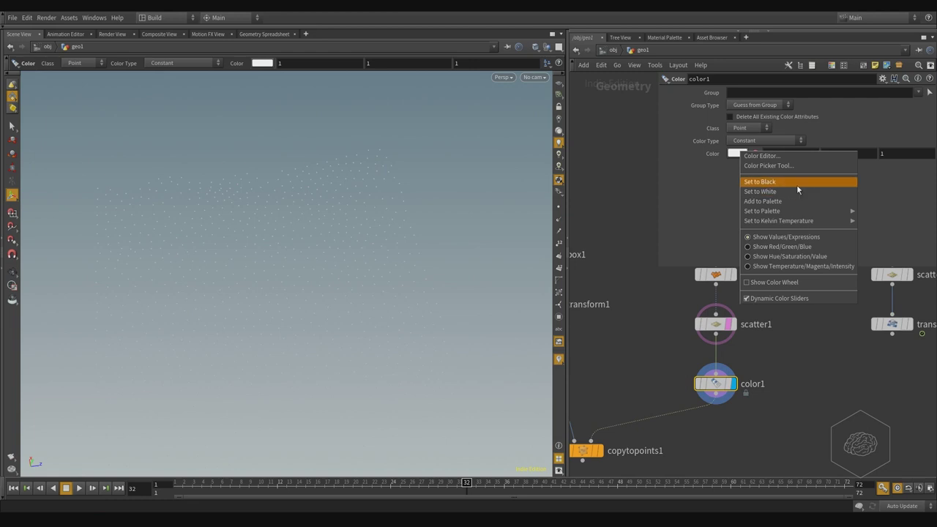
{"action": "left_click", "coordinate": [796, 183]}
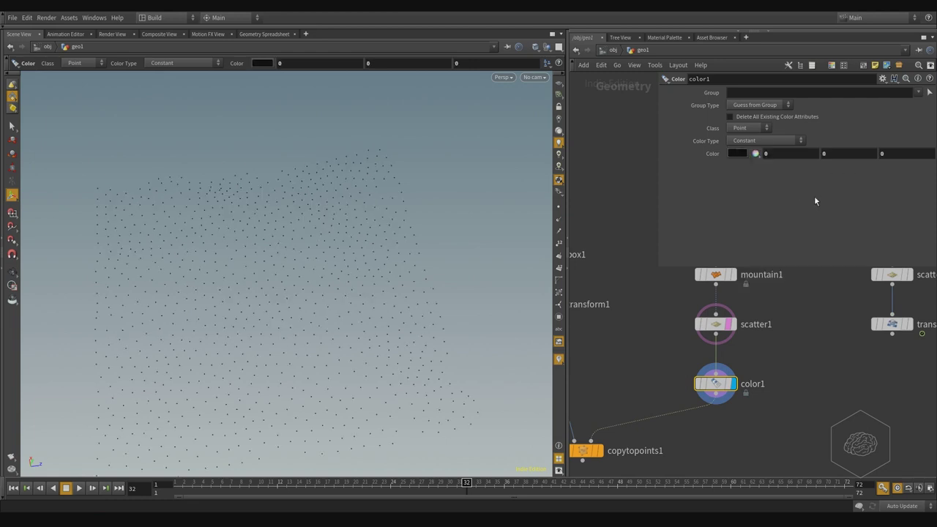
{"action": "middle_click_drag", "start_coordinate": [826, 366], "coordinate": [785, 365]}
{"action": "left_click_drag", "start_coordinate": [770, 364], "coordinate": [649, 428]}
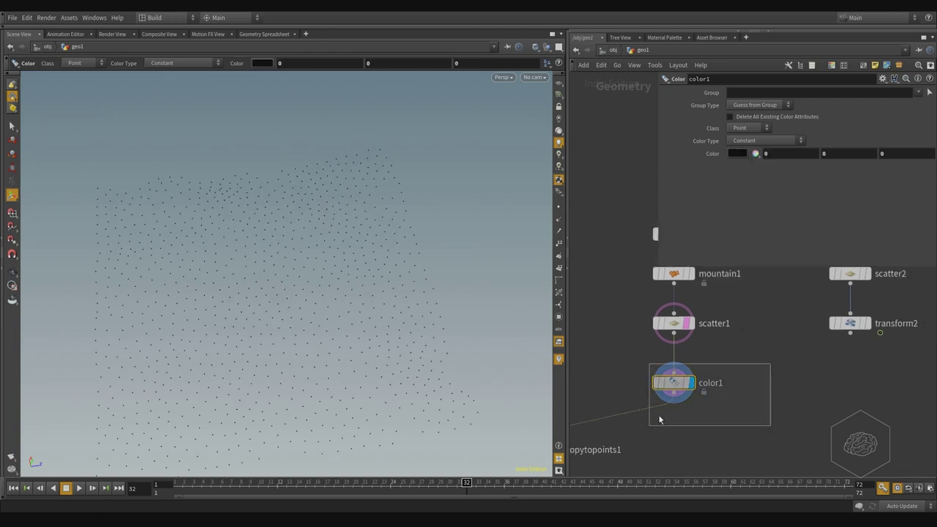
{"action": "left_click_drag", "start_coordinate": [673, 382], "coordinate": [851, 382], "text": "alt"}
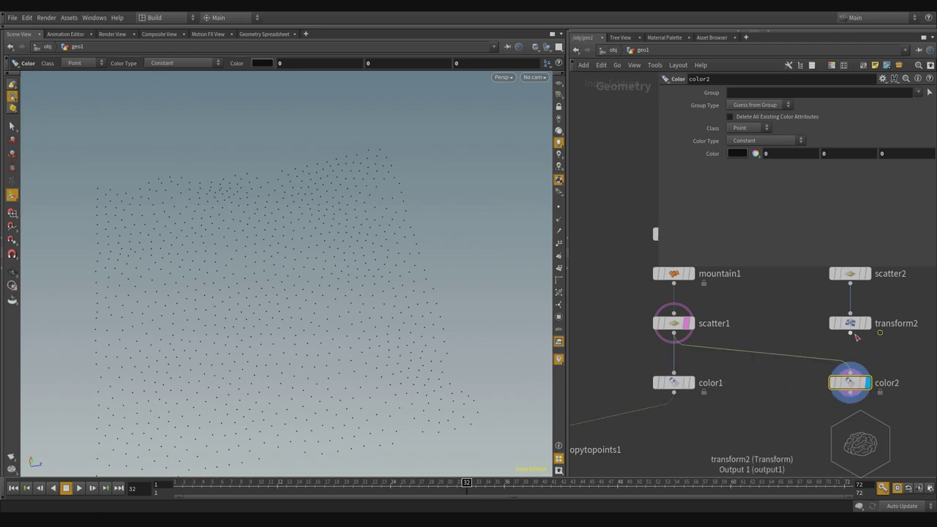
{"action": "left_click", "coordinate": [849, 335]}
{"action": "left_click", "coordinate": [849, 372]}
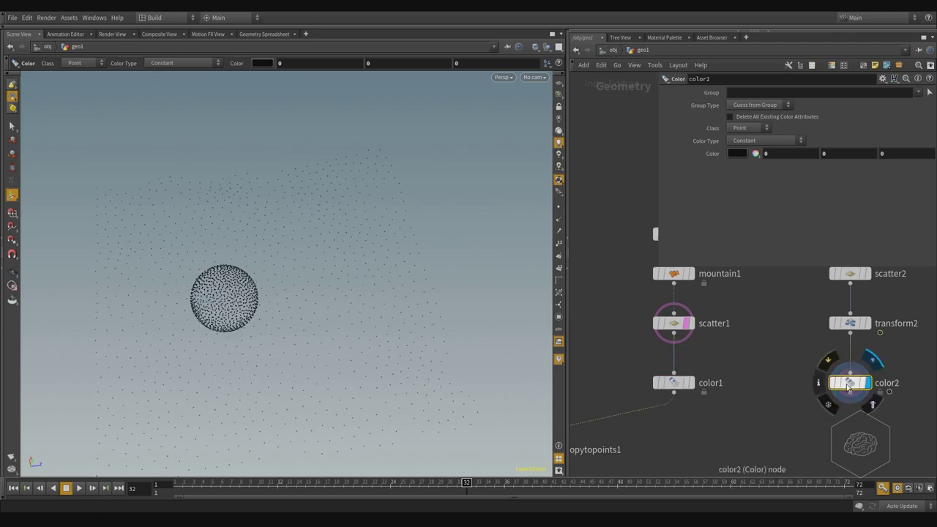
Set the color of color2 to pure red with values 1, 0, 0.
{"action": "right_click", "coordinate": [738, 156]}
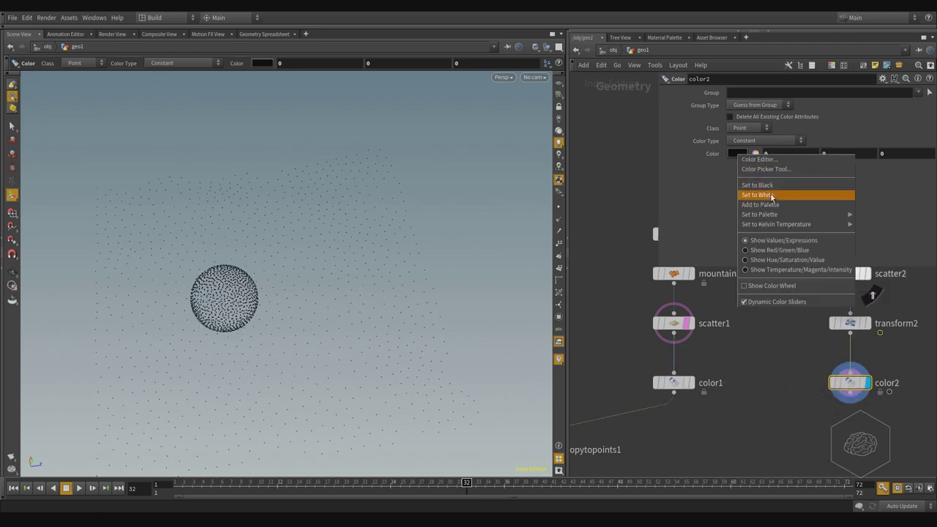
{"action": "left_click", "coordinate": [769, 195]}
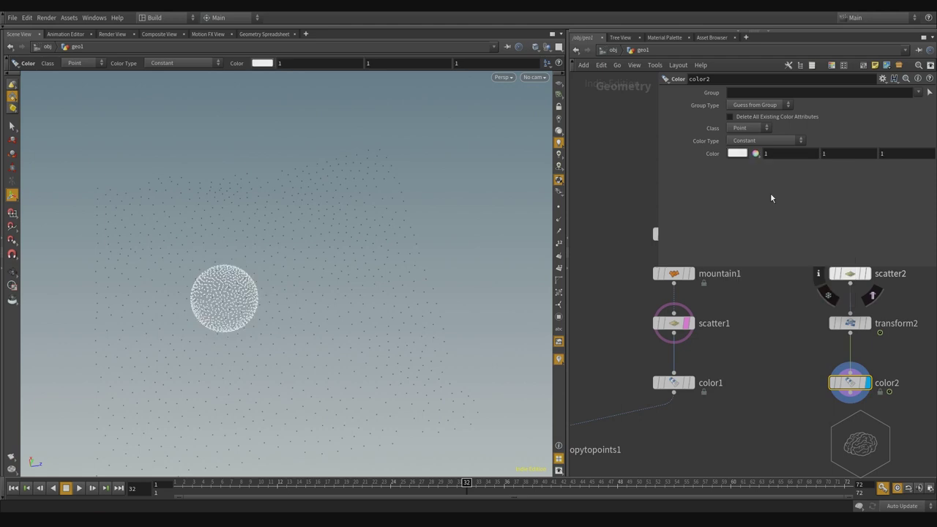
{"action": "right_click", "coordinate": [731, 157]}
{"action": "left_click", "coordinate": [734, 162]}
{"action": "left_click_drag", "start_coordinate": [836, 153], "coordinate": [821, 153]}
{"action": "type", "text": "0"}
{"action": "left_click_drag", "start_coordinate": [891, 153], "coordinate": [880, 153]}
{"action": "type", "text": "0"}
{"action": "key", "text": "Return"}
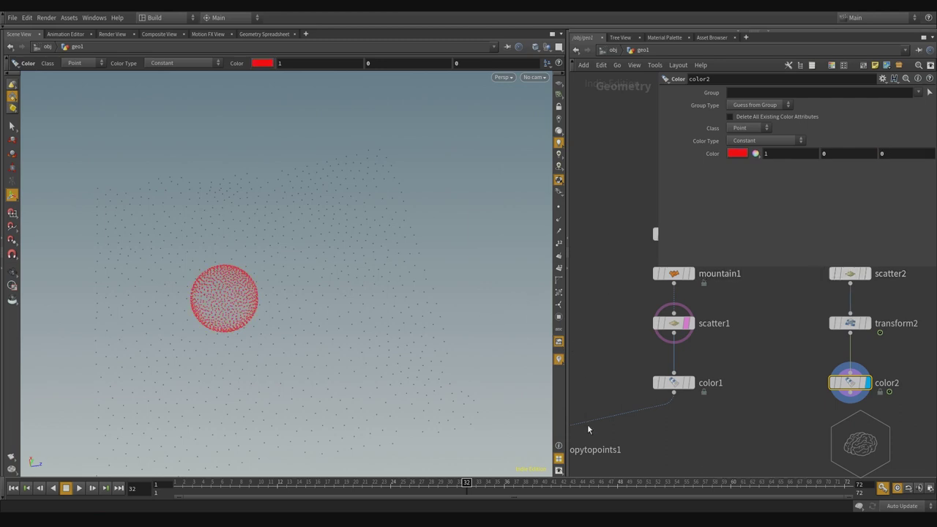
Add an Attribute Transfer node to the network below color1 and color2.
{"action": "left_click_drag", "start_coordinate": [399, 275], "coordinate": [415, 268], "text": "alt"}
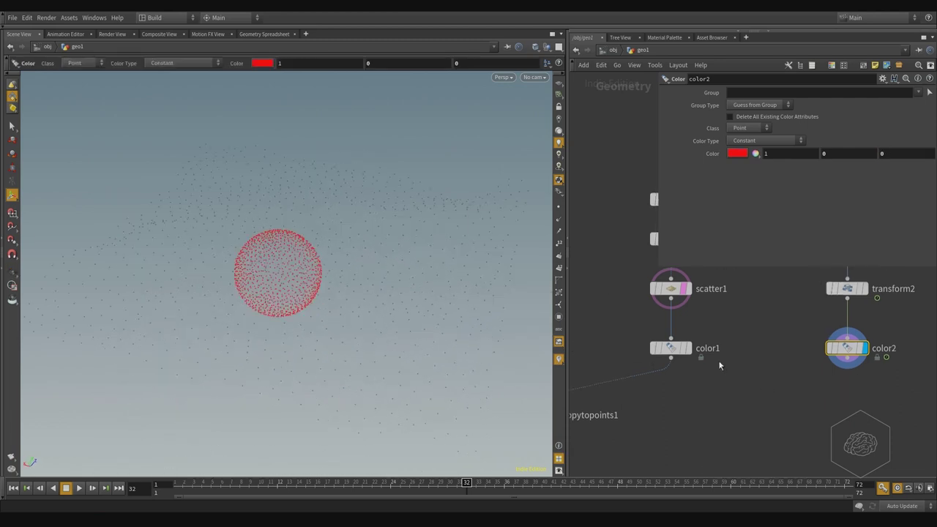
{"action": "middle_click_drag", "start_coordinate": [755, 391], "coordinate": [796, 376]}
{"action": "key", "text": "Tab"}
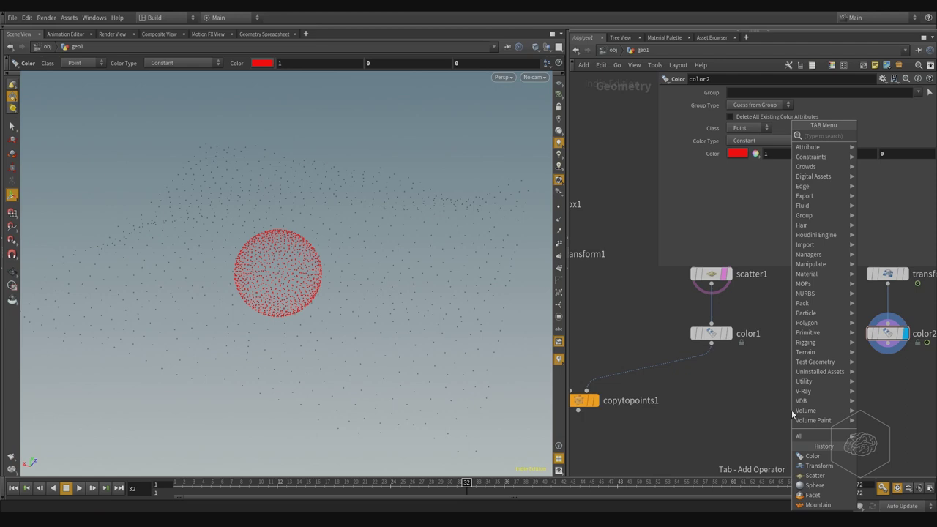
{"action": "type", "text": "attr"}
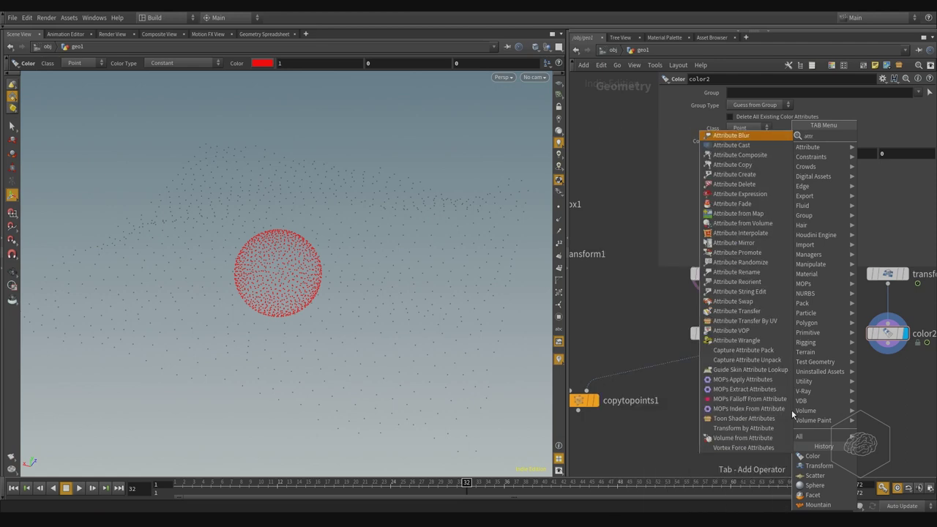
{"action": "type", "text": "rt"}
{"action": "key", "text": "BackSpace"}
{"action": "key", "text": "BackSpace"}
{"action": "type", "text": "tr"}
{"action": "key", "text": "Return"}
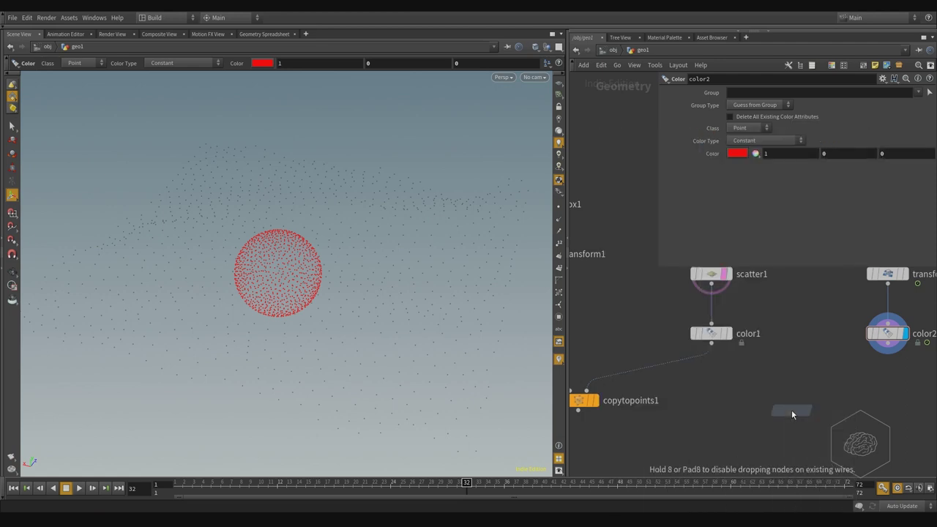
{"action": "left_click", "coordinate": [792, 414]}
{"action": "middle_click_drag", "start_coordinate": [794, 382], "coordinate": [732, 389]}
{"action": "scroll", "coordinate": [751, 329], "scroll_direction": "up", "scroll_amount": 3}
{"action": "middle_click_drag", "start_coordinate": [790, 400], "coordinate": [785, 338]}
{"action": "mouse_move", "coordinate": [769, 366]}
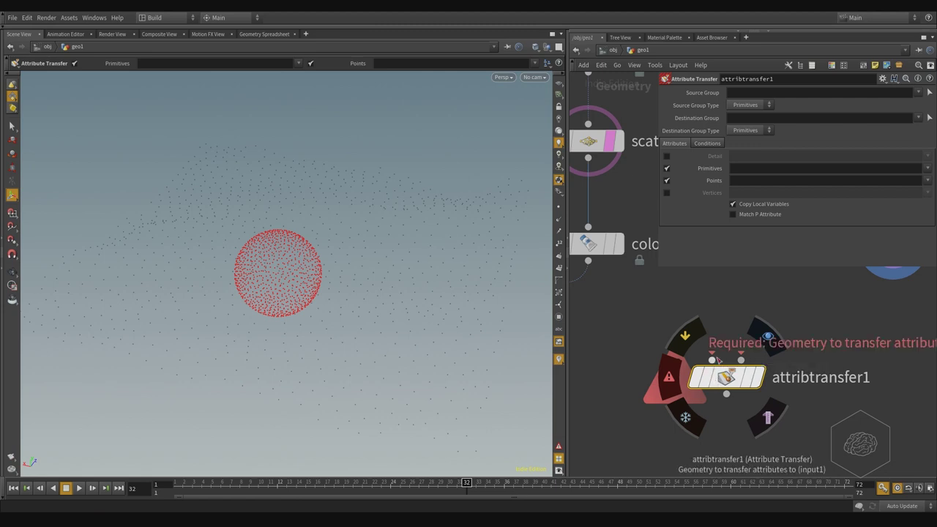
Connect color1 to the first input of attribtransfer1 and color2 to its second input.
{"action": "left_click", "coordinate": [589, 261]}
{"action": "left_click", "coordinate": [711, 359]}
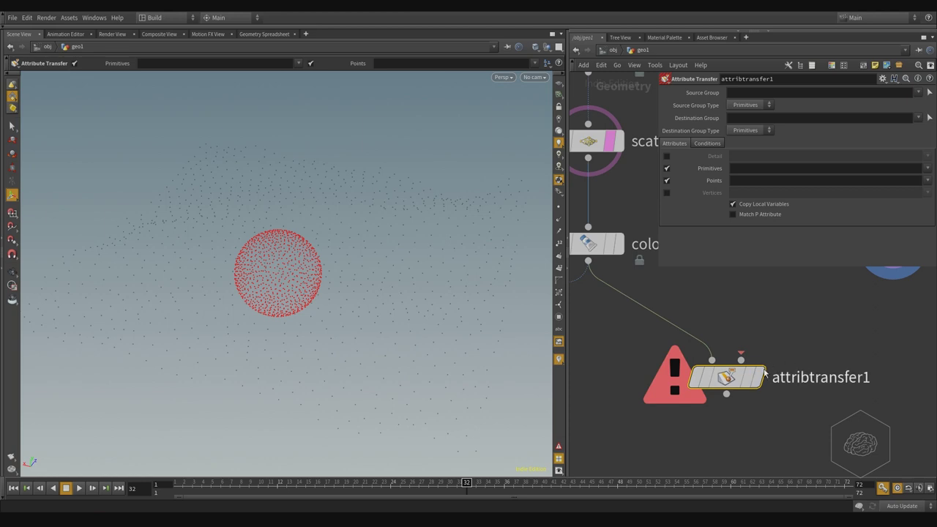
{"action": "middle_click_drag", "start_coordinate": [802, 370], "coordinate": [808, 397]}
{"action": "middle_click_drag", "start_coordinate": [818, 364], "coordinate": [794, 364]}
{"action": "left_click", "coordinate": [874, 289]}
{"action": "left_click", "coordinate": [721, 387]}
{"action": "middle_click_drag", "start_coordinate": [854, 346], "coordinate": [789, 410]}
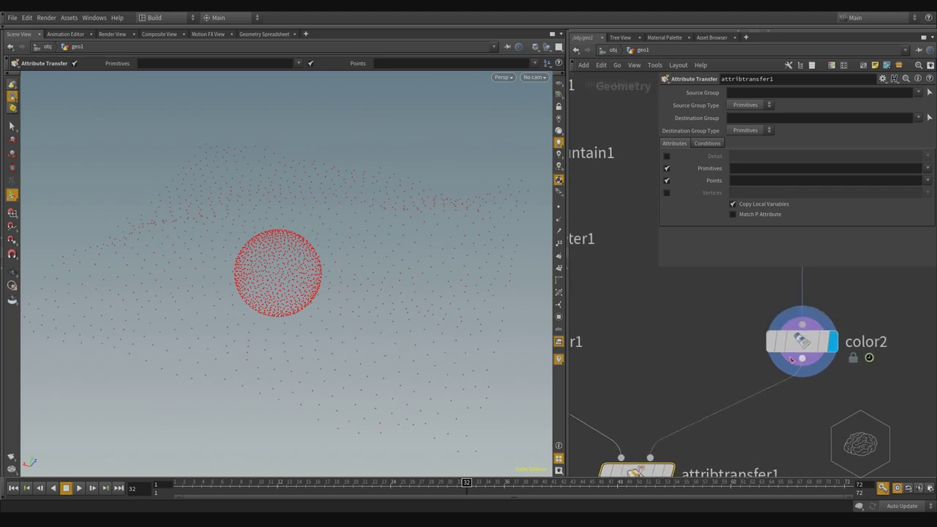
Examine the primitive and point attributes available in attribtransfer1, and check the point attributes in scatter2's node information.
{"action": "middle_click_drag", "start_coordinate": [704, 349], "coordinate": [810, 301]}
{"action": "scroll", "coordinate": [784, 322], "scroll_direction": "down", "scroll_amount": 2}
{"action": "scroll", "coordinate": [784, 342], "scroll_direction": "up", "scroll_amount": 2}
{"action": "left_click_drag", "start_coordinate": [779, 272], "coordinate": [731, 424]}
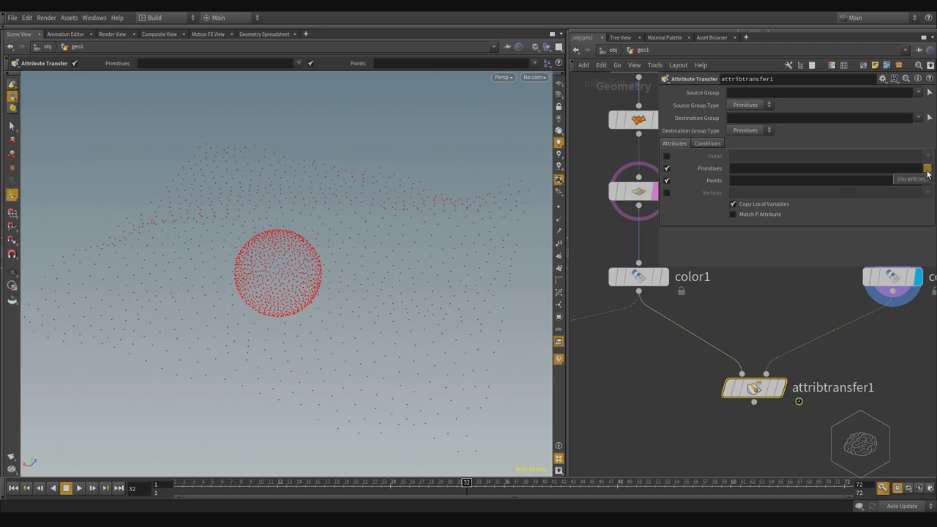
{"action": "middle_click_drag", "start_coordinate": [754, 303], "coordinate": [746, 385]}
{"action": "scroll", "coordinate": [747, 387], "scroll_direction": "down", "scroll_amount": 1}
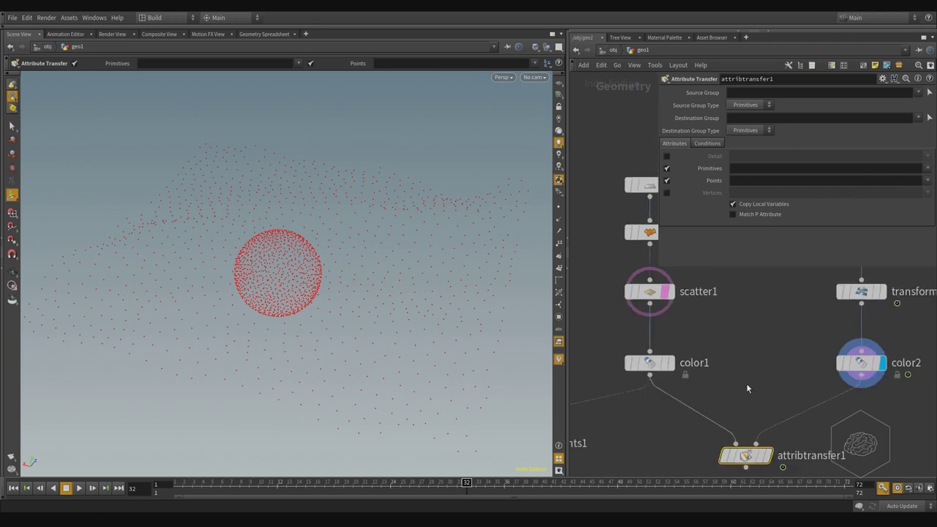
{"action": "scroll", "coordinate": [738, 351], "scroll_direction": "down", "scroll_amount": 2}
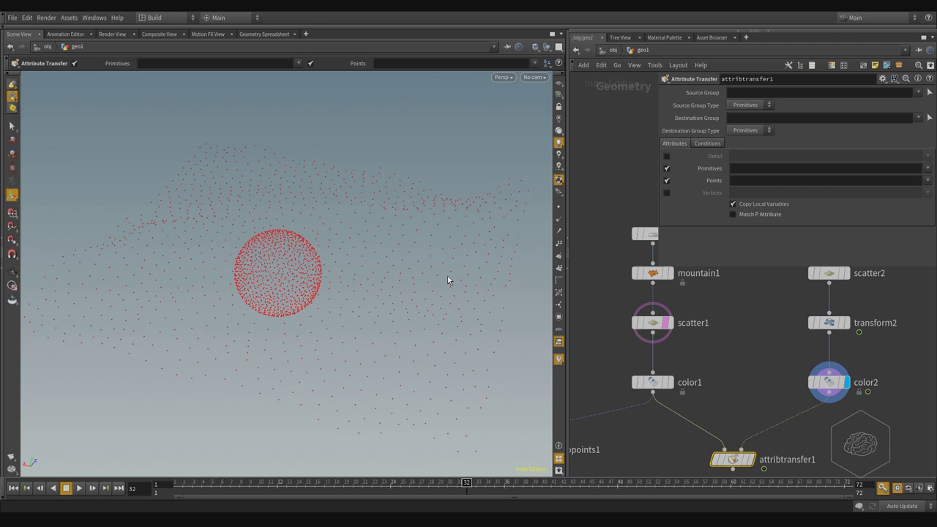
{"action": "left_click", "coordinate": [927, 180]}
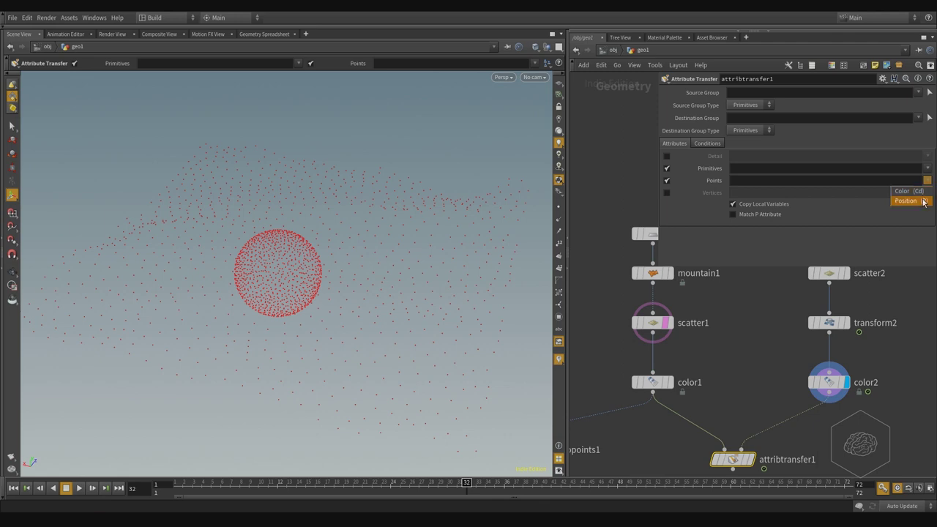
{"action": "left_click", "coordinate": [878, 284]}
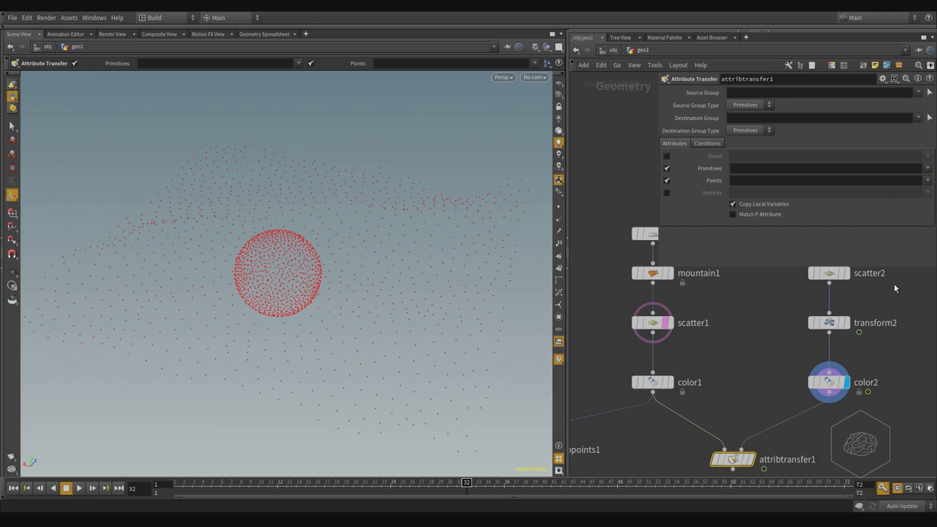
{"action": "middle_click_drag", "start_coordinate": [889, 284], "coordinate": [862, 325]}
{"action": "mouse_move", "coordinate": [807, 326]}
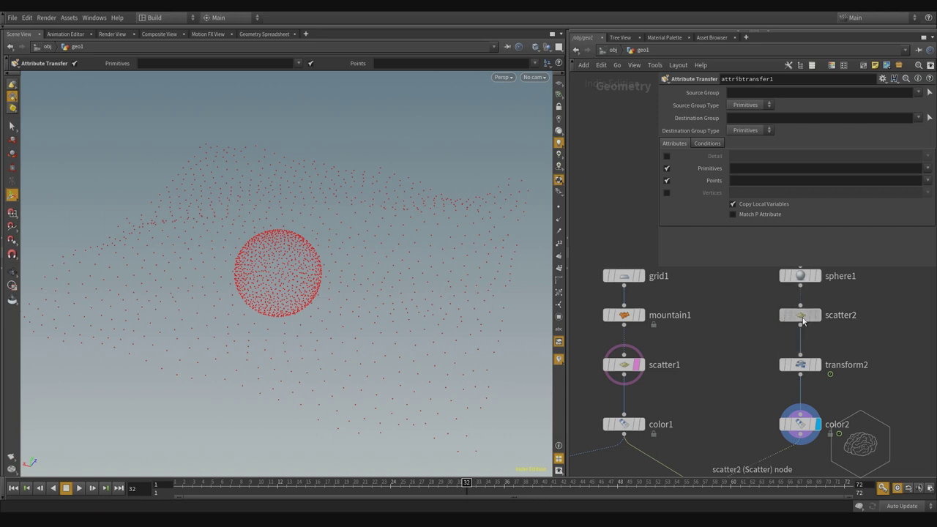
{"action": "middle_click", "coordinate": [802, 320]}
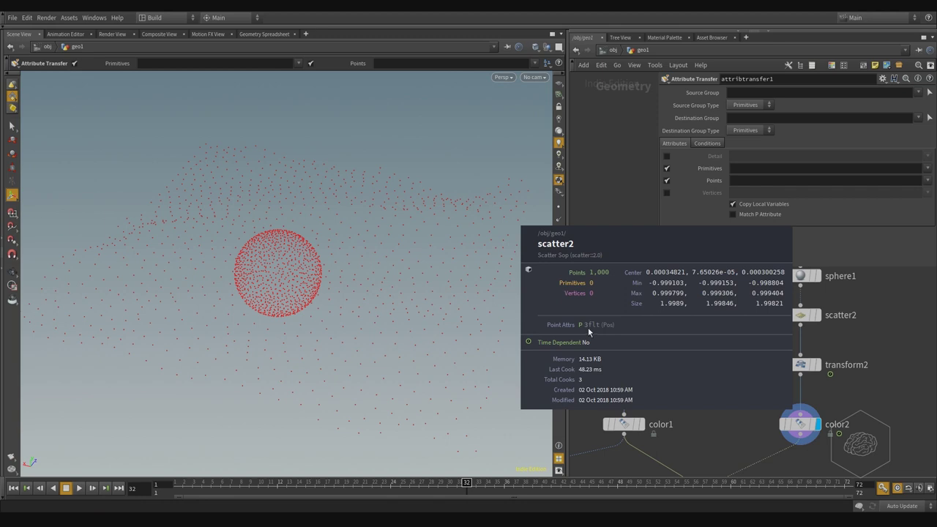
{"action": "middle_click_drag", "start_coordinate": [859, 391], "coordinate": [882, 309]}
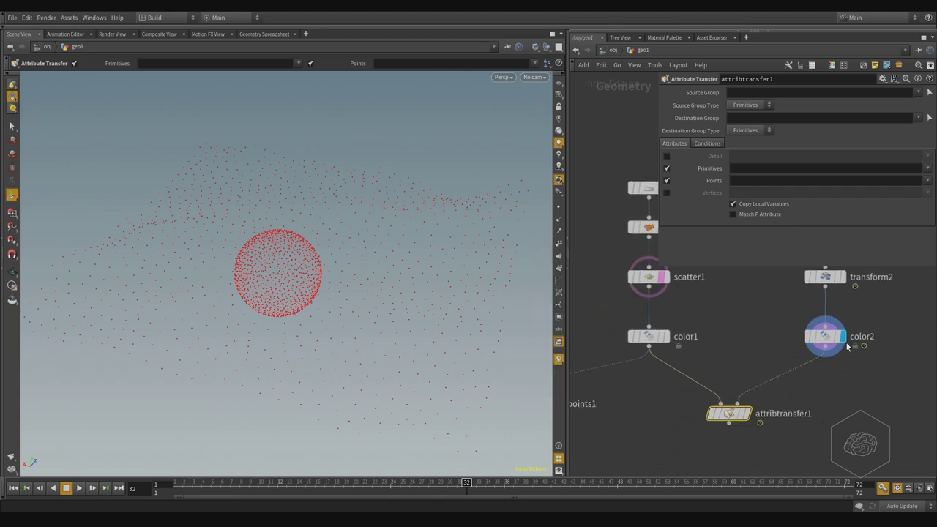
Display attribtransfer1's result in the viewport, briefly comparing it with scatter1's points.
{"action": "left_click", "coordinate": [747, 414]}
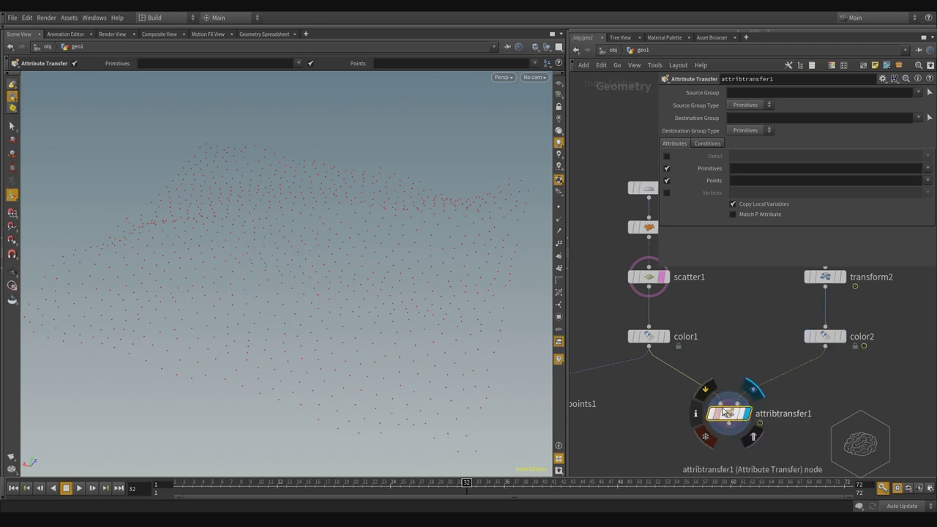
{"action": "left_click", "coordinate": [662, 277]}
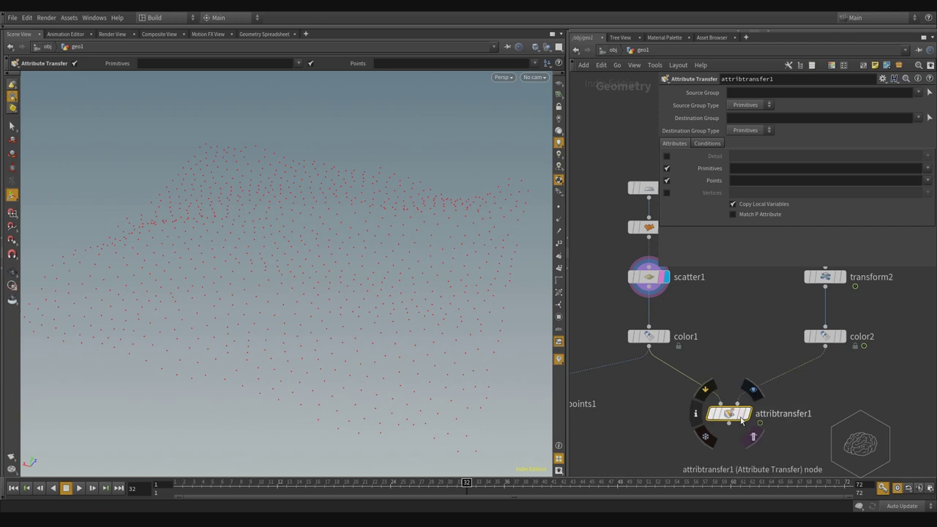
{"action": "left_click", "coordinate": [744, 415]}
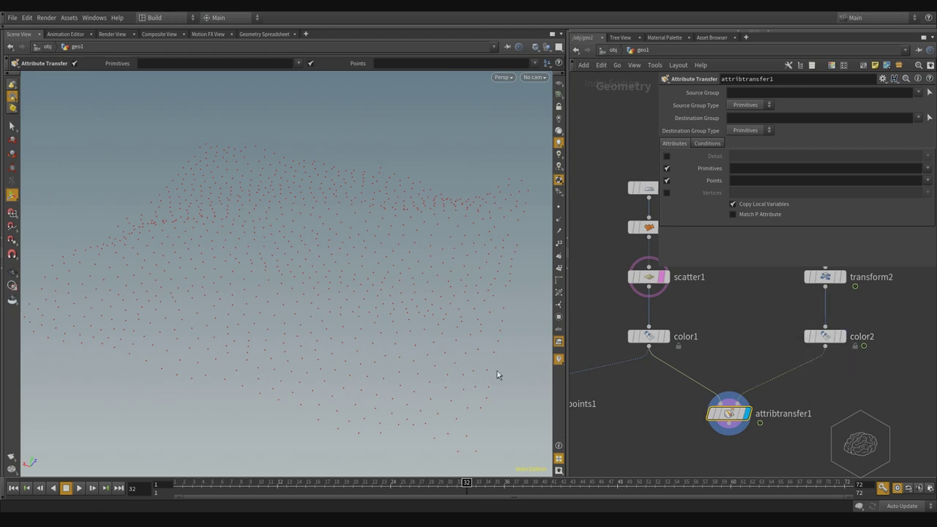
{"action": "mouse_move", "coordinate": [226, 283]}
{"action": "left_mouse_down", "text": "alt"}
{"action": "mouse_move", "coordinate": [310, 288]}
{"action": "mouse_move", "coordinate": [233, 277]}
{"action": "left_mouse_up", "text": "alt"}
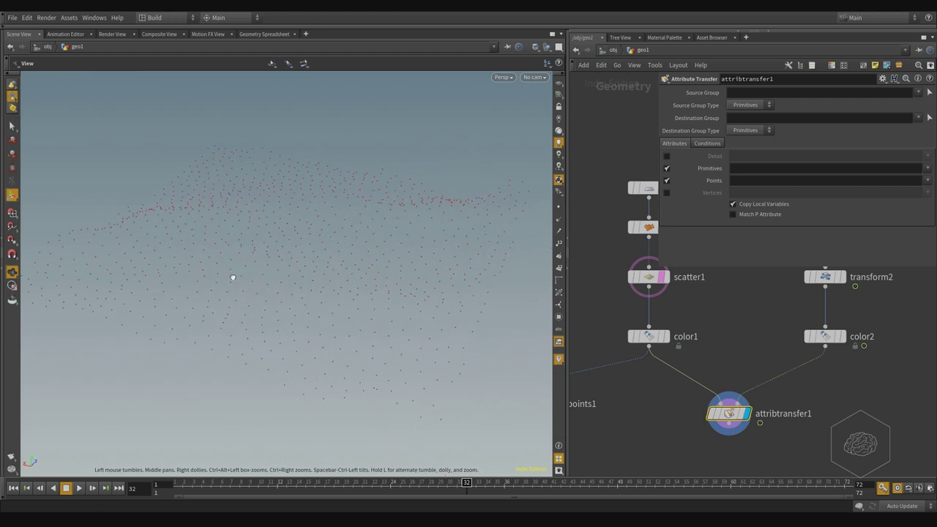
{"action": "key", "text": "Return"}
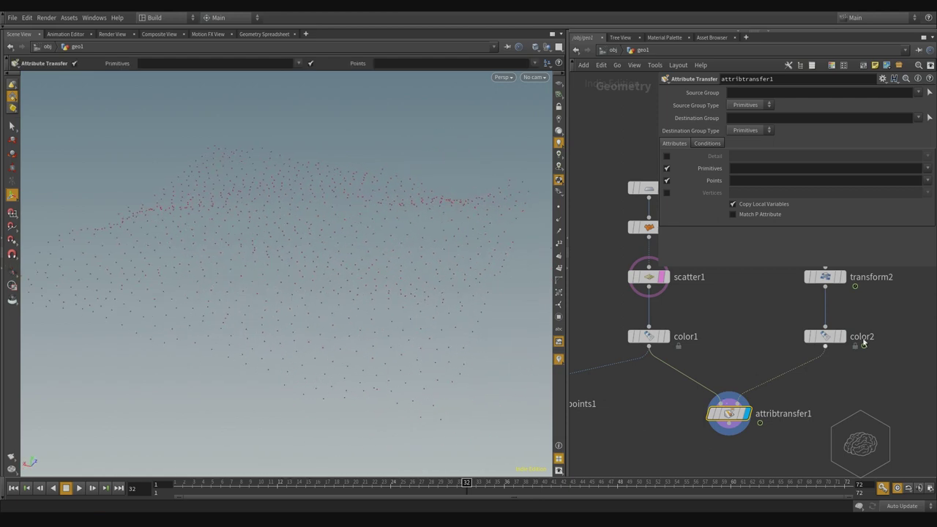
Limit the point attributes transferred by attribtransfer1 to Cd.
{"action": "left_click", "coordinate": [927, 180]}
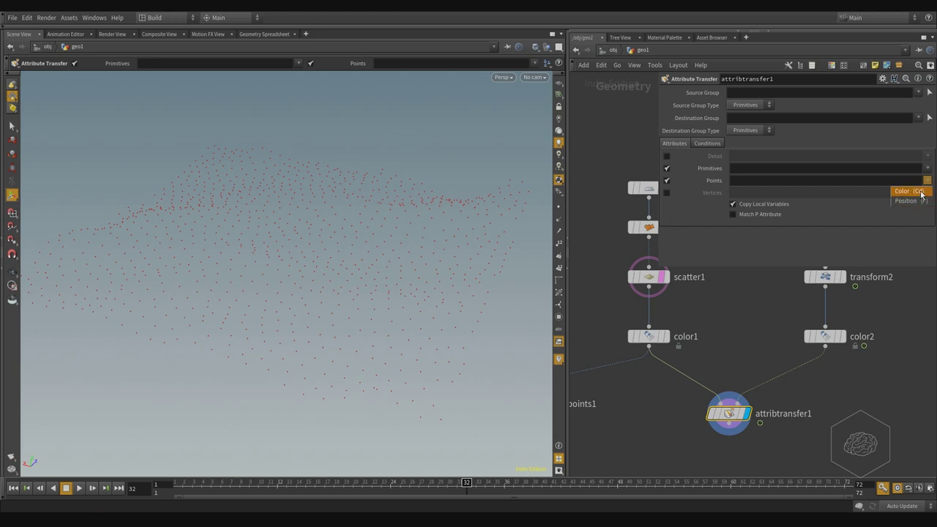
{"action": "left_click", "coordinate": [793, 186]}
{"action": "left_click", "coordinate": [797, 180]}
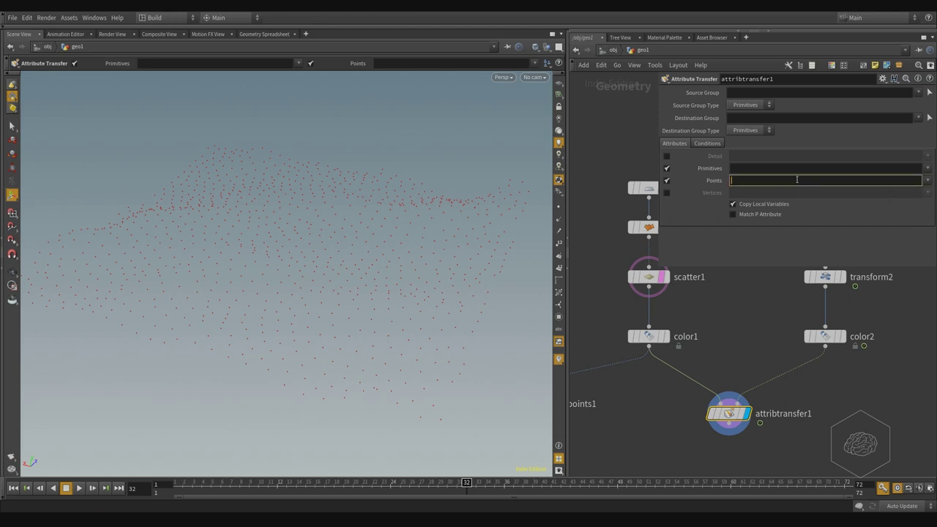
{"action": "key", "text": "Return"}
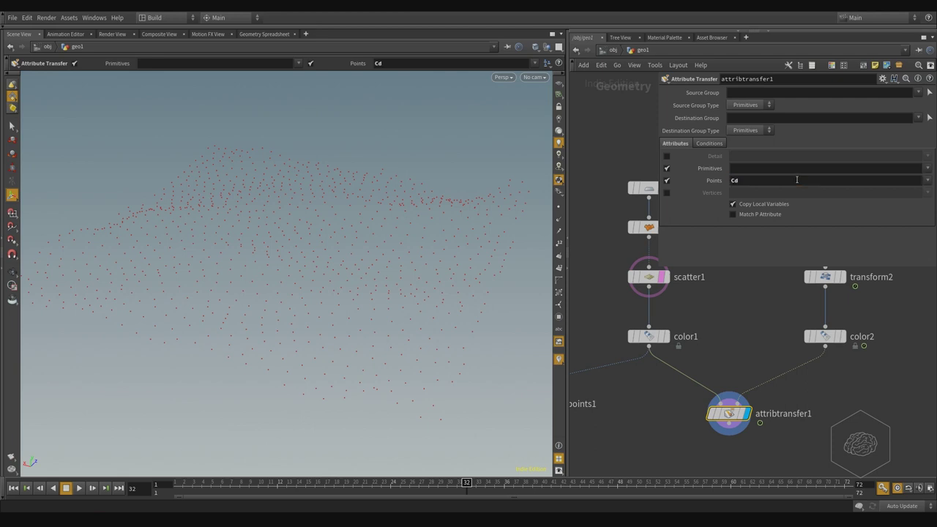
Review attribtransfer1's kernel function choices and reduce its Distance Threshold to 1.43, keeping the Elendt model.
{"action": "left_click", "coordinate": [720, 143]}
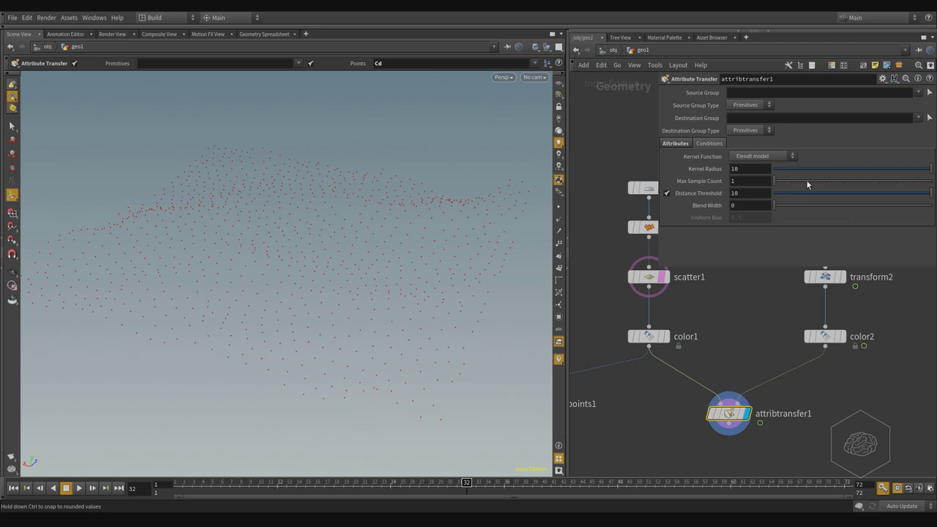
{"action": "left_click", "coordinate": [762, 156]}
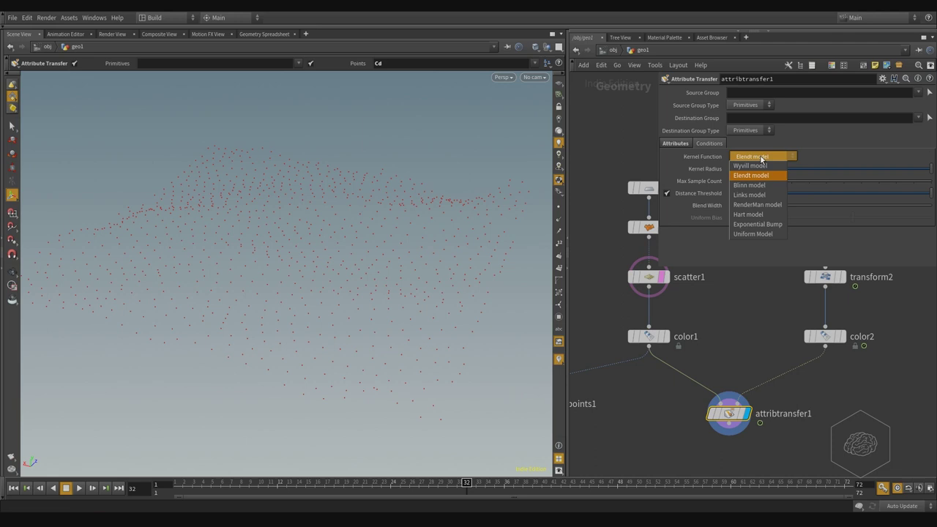
{"action": "left_click", "coordinate": [761, 158]}
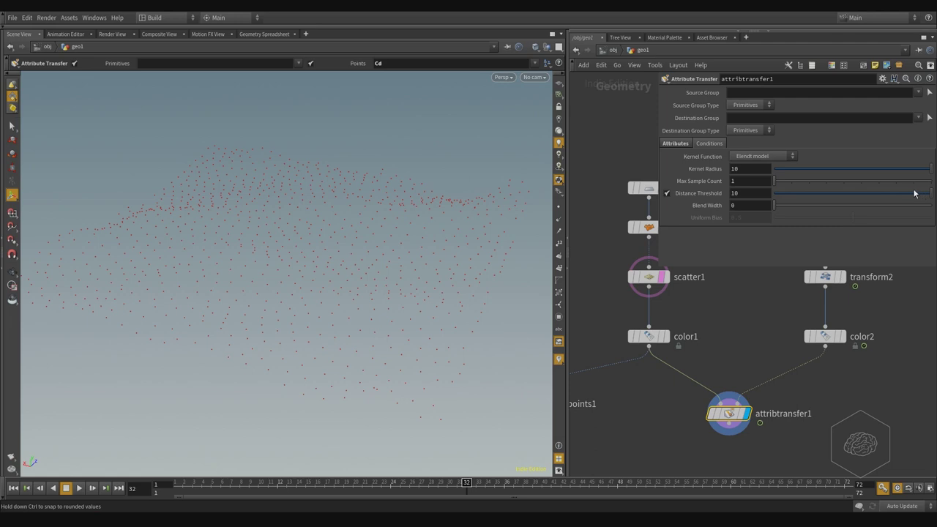
{"action": "left_click_drag", "start_coordinate": [914, 196], "coordinate": [909, 194]}
{"action": "left_click_drag", "start_coordinate": [852, 185], "coordinate": [796, 189]}
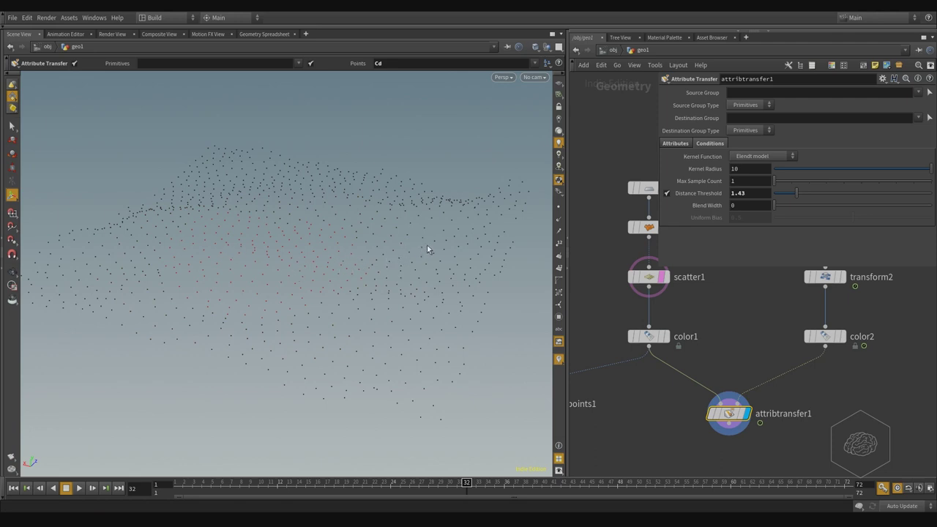
Bypass scatter1 so the transferred color is displayed on the mountain surface instead of the scattered points.
{"action": "middle_click_drag", "start_coordinate": [712, 305], "coordinate": [750, 290]}
{"action": "left_click", "coordinate": [707, 328]}
{"action": "middle_click_drag", "start_coordinate": [657, 381], "coordinate": [714, 412]}
{"action": "scroll", "coordinate": [713, 412], "scroll_direction": "down", "scroll_amount": 3}
{"action": "scroll", "coordinate": [665, 375], "scroll_direction": "up", "scroll_amount": 1}
{"action": "middle_click_drag", "start_coordinate": [715, 342], "coordinate": [661, 333]}
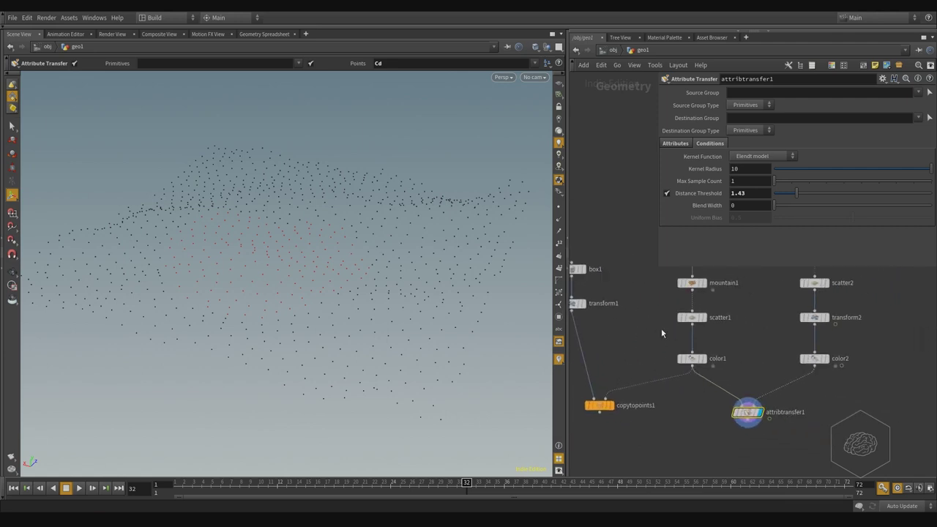
{"action": "left_click_drag", "start_coordinate": [746, 301], "coordinate": [667, 341]}
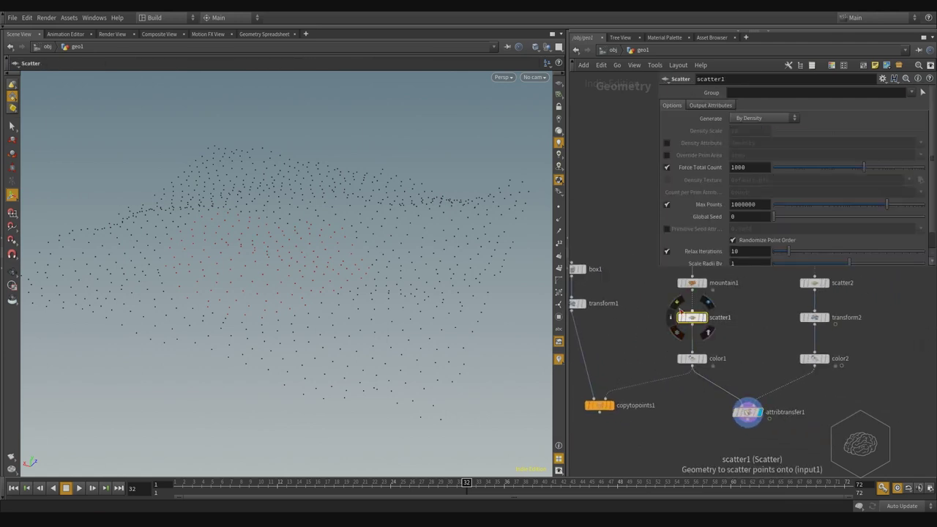
{"action": "left_click", "coordinate": [676, 302]}
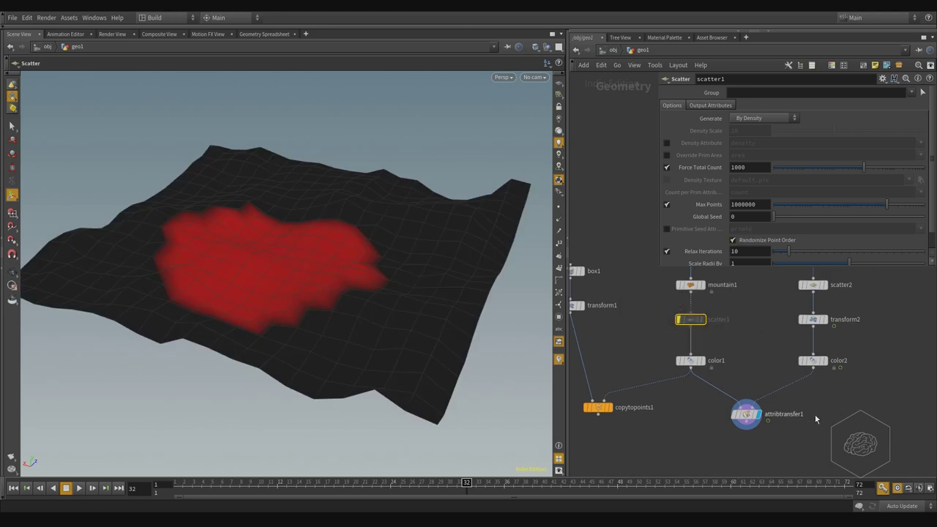
Set attribtransfer1's Blend Width to 1.8 and its Distance Threshold to 0.
{"action": "left_click", "coordinate": [741, 427]}
{"action": "mouse_move", "coordinate": [796, 198]}
{"action": "left_mouse_down"}
{"action": "mouse_move", "coordinate": [785, 196]}
{"action": "mouse_move", "coordinate": [841, 202]}
{"action": "mouse_move", "coordinate": [784, 203]}
{"action": "mouse_move", "coordinate": [797, 202]}
{"action": "left_mouse_up"}
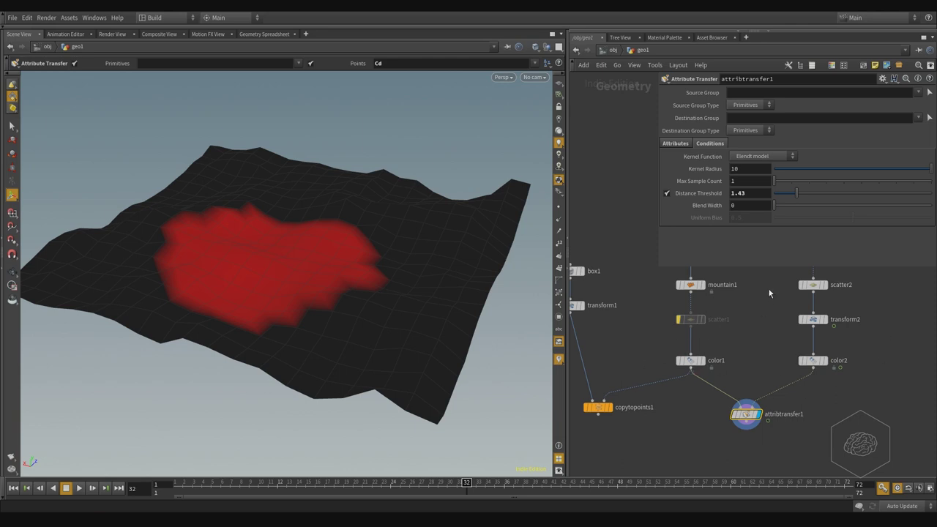
{"action": "left_click_drag", "start_coordinate": [772, 210], "coordinate": [803, 213]}
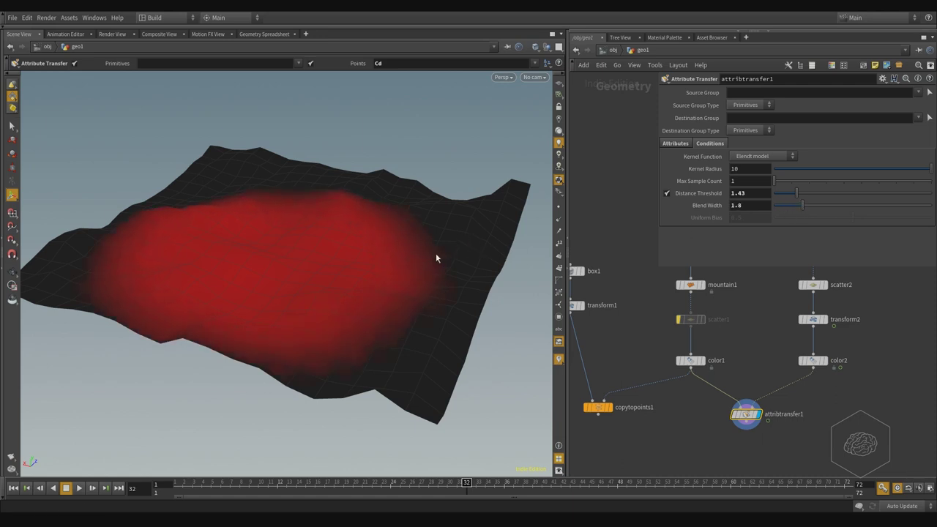
{"action": "left_click", "coordinate": [774, 194]}
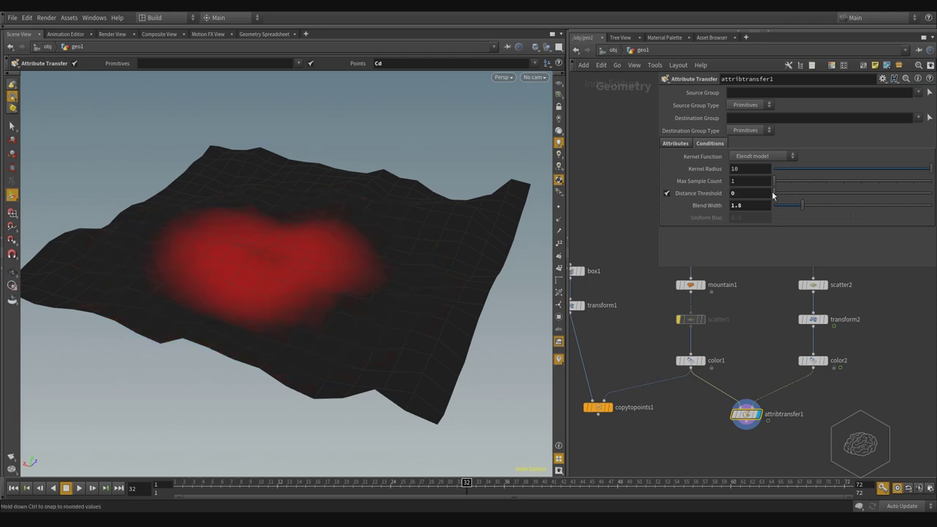
Return to frame 1 and compare the scattered points with the colored surface by re-enabling and again bypassing scatter1.
{"action": "left_click_drag", "start_coordinate": [216, 486], "coordinate": [178, 484]}
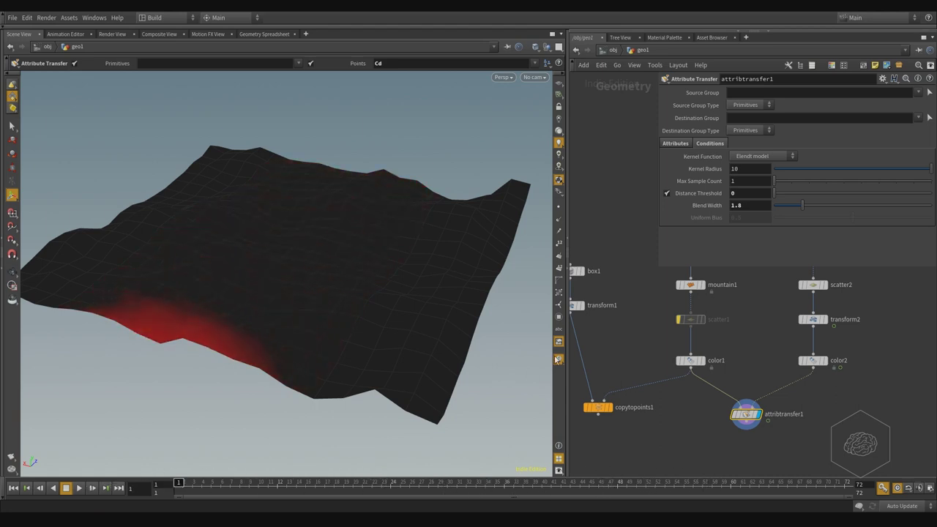
{"action": "left_click", "coordinate": [693, 322]}
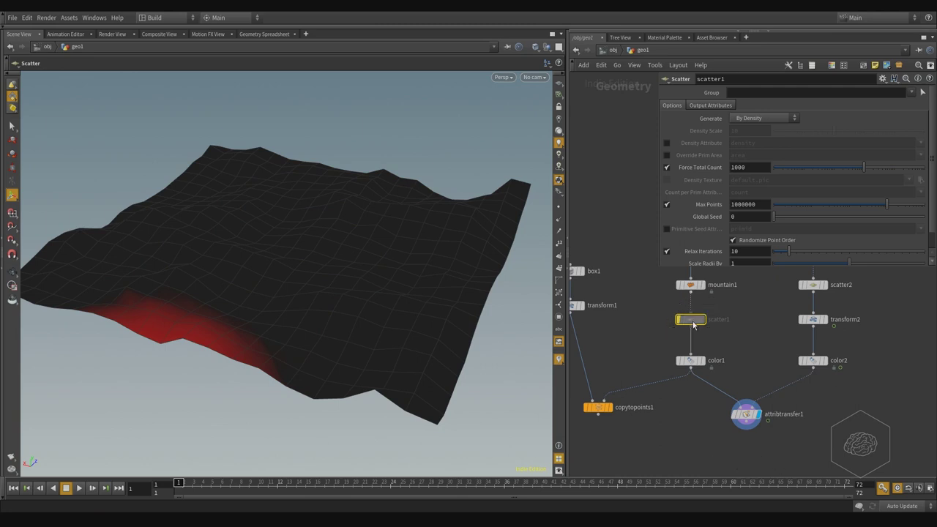
{"action": "left_click", "coordinate": [706, 333]}
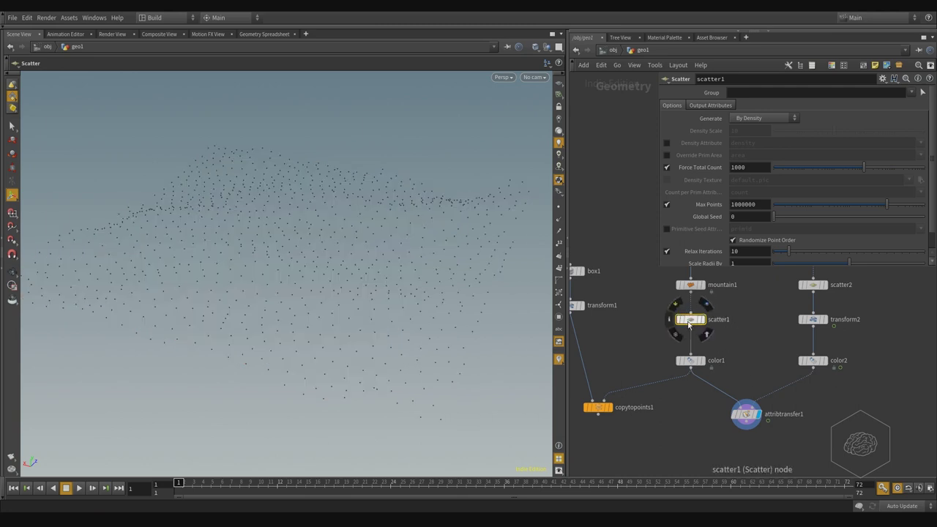
{"action": "left_click", "coordinate": [674, 303]}
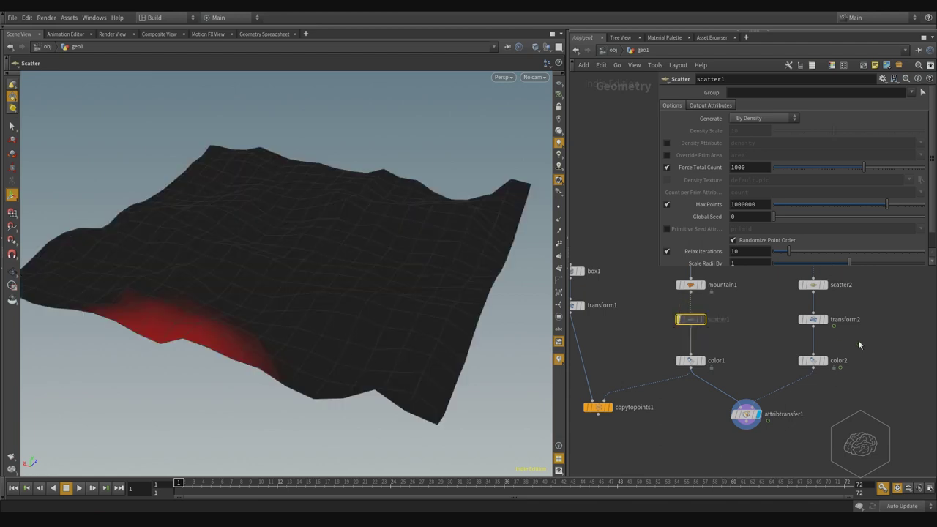
Check the position of color2's red sphere points against the surface and reduce attribtransfer1's Blend Width to 0.99.
{"action": "left_click", "coordinate": [813, 360]}
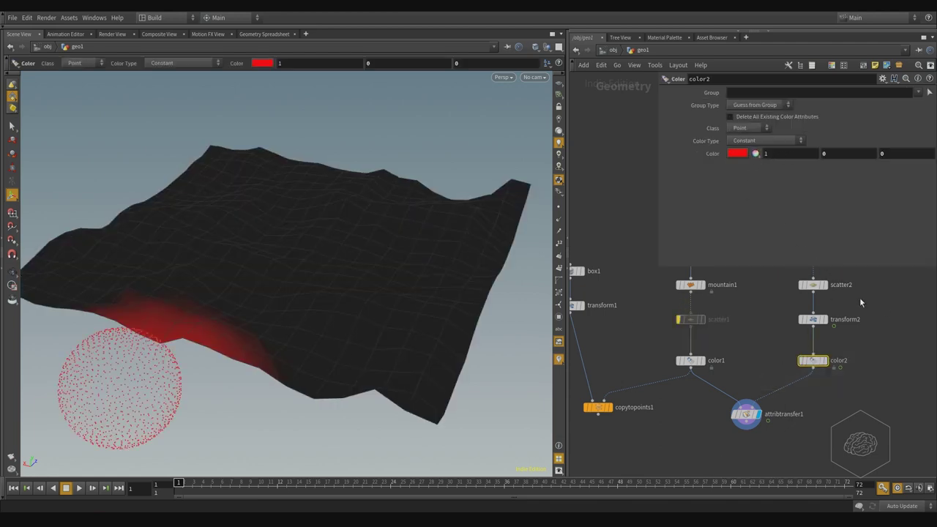
{"action": "left_click", "coordinate": [733, 417]}
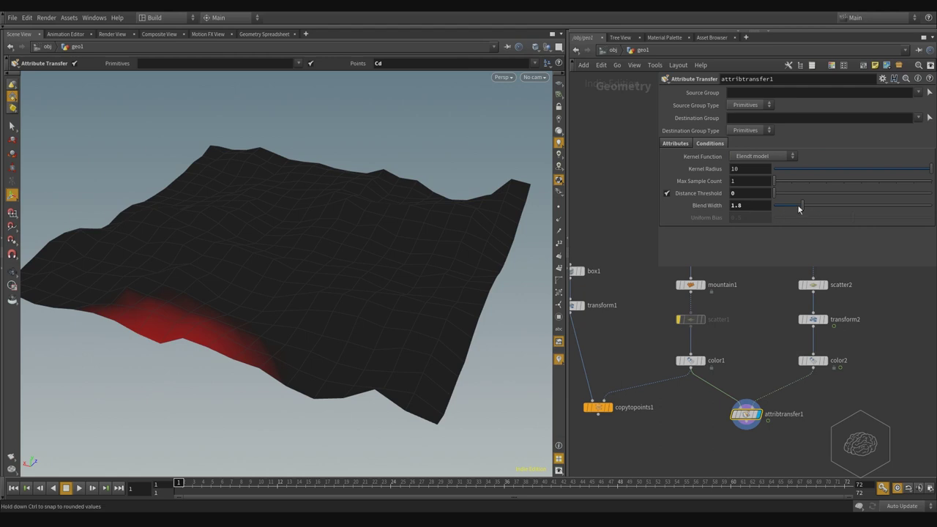
{"action": "mouse_move", "coordinate": [801, 208]}
{"action": "left_mouse_down"}
{"action": "mouse_move", "coordinate": [775, 195]}
{"action": "mouse_move", "coordinate": [790, 209]}
{"action": "left_mouse_up"}
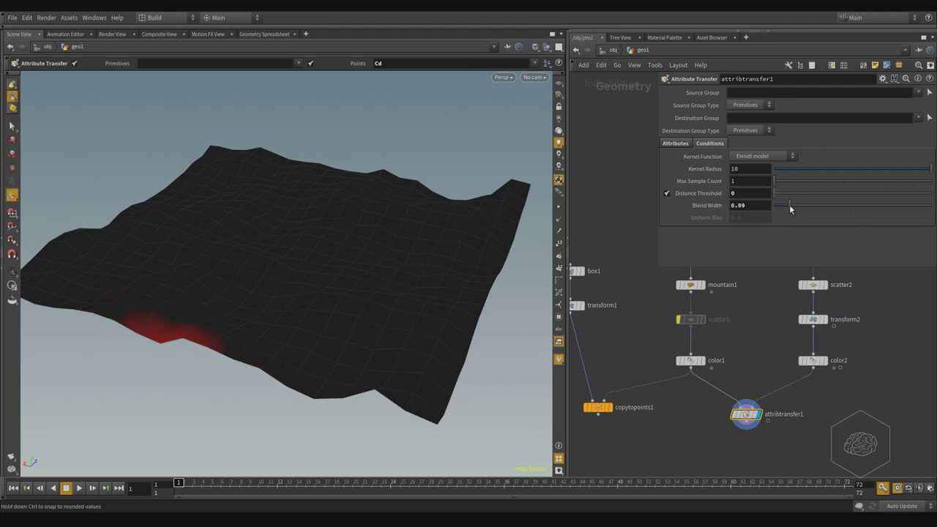
At frame 1, move transform2's animated sphere farther off the surface along Z, to about -7.05.
{"action": "left_click", "coordinate": [812, 319]}
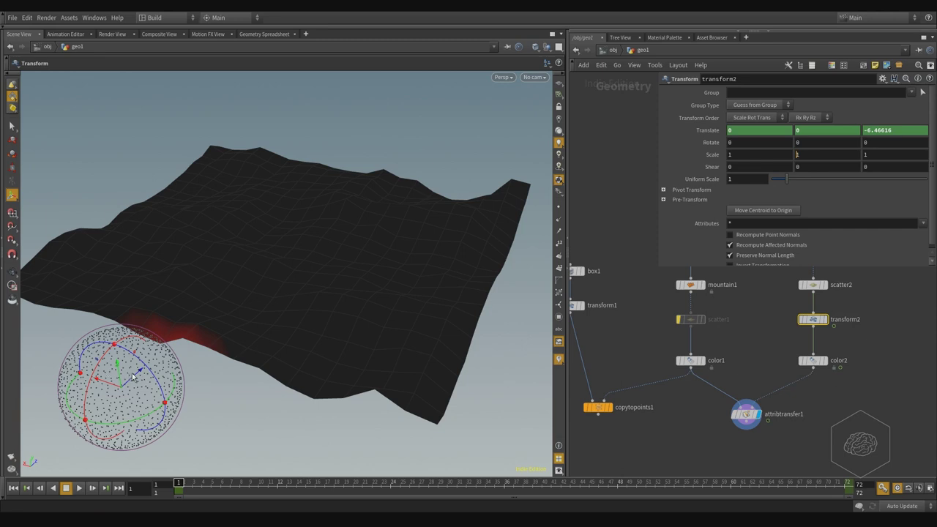
{"action": "left_click_drag", "start_coordinate": [135, 376], "coordinate": [116, 399]}
{"action": "key", "text": "r"}
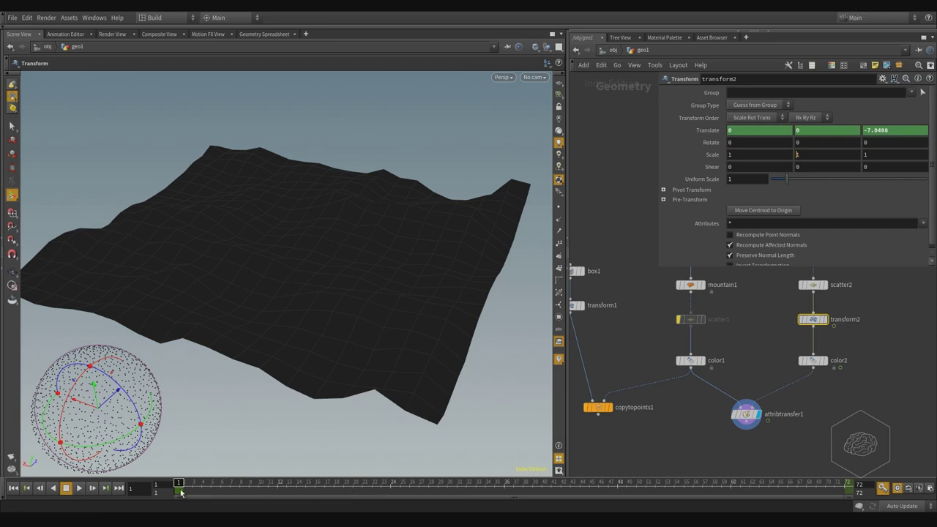
At frame 72, move the sphere farther past the surface along Z to about 7.24, and return to frame 1.
{"action": "left_click", "coordinate": [211, 484]}
{"action": "left_click_drag", "start_coordinate": [229, 486], "coordinate": [849, 482]}
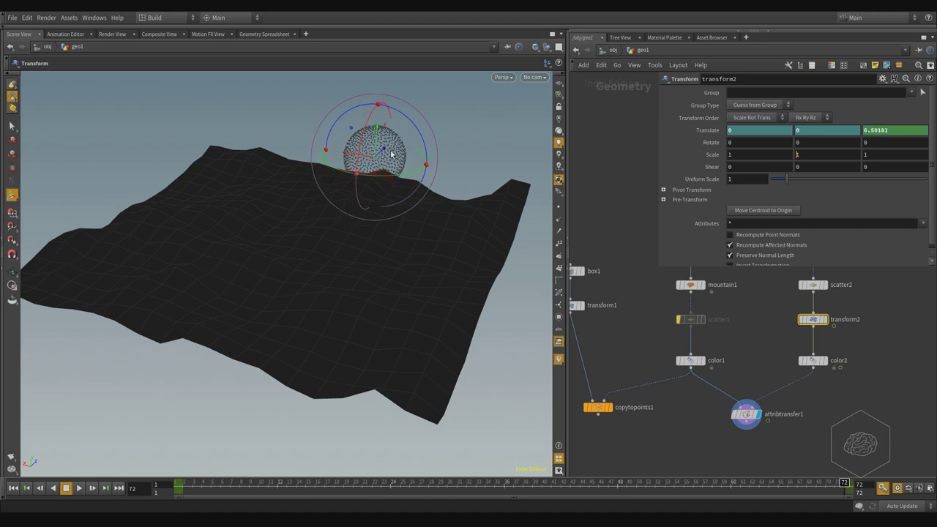
{"action": "left_click_drag", "start_coordinate": [383, 155], "coordinate": [392, 148]}
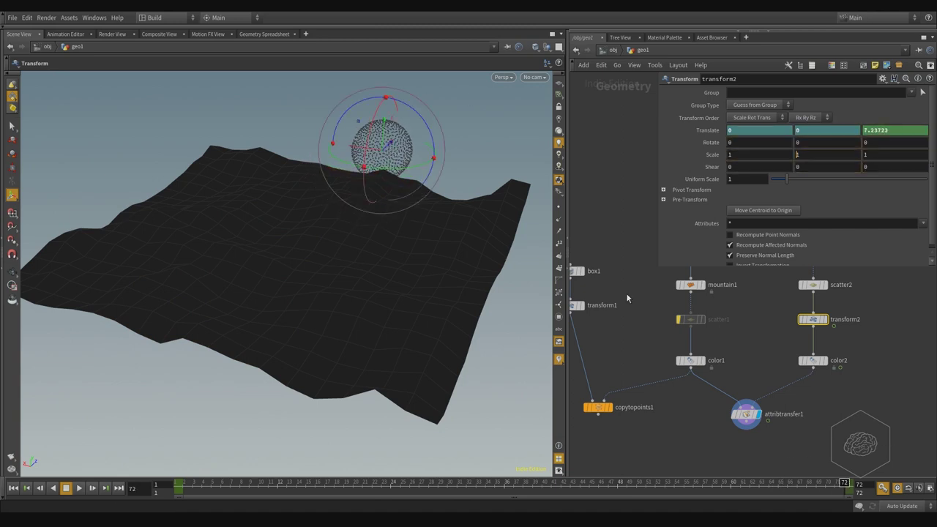
{"action": "left_click_drag", "start_coordinate": [841, 482], "coordinate": [173, 470]}
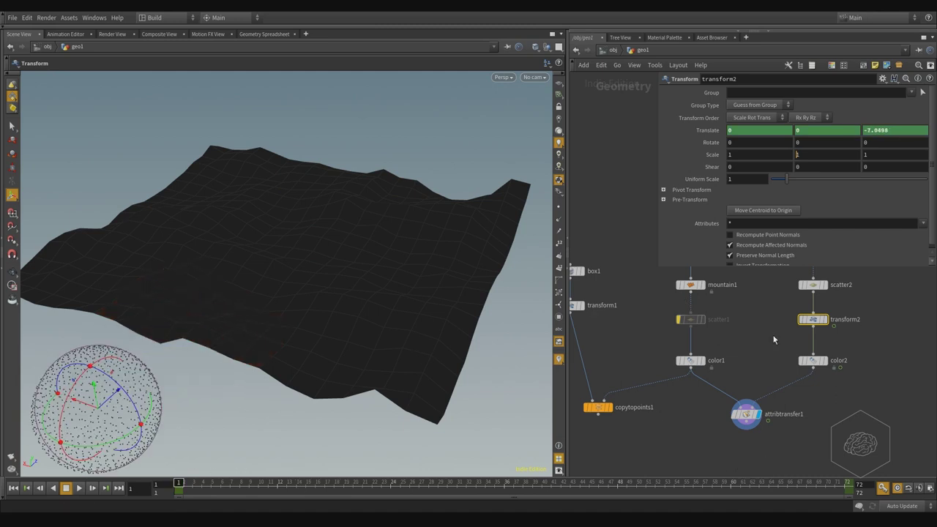
Re-enable scatter1 so attribtransfer1 works on the scattered points again.
{"action": "middle_click_drag", "start_coordinate": [719, 298], "coordinate": [743, 362]}
{"action": "left_click_drag", "start_coordinate": [769, 369], "coordinate": [661, 397]}
{"action": "mouse_move", "coordinate": [704, 392]}
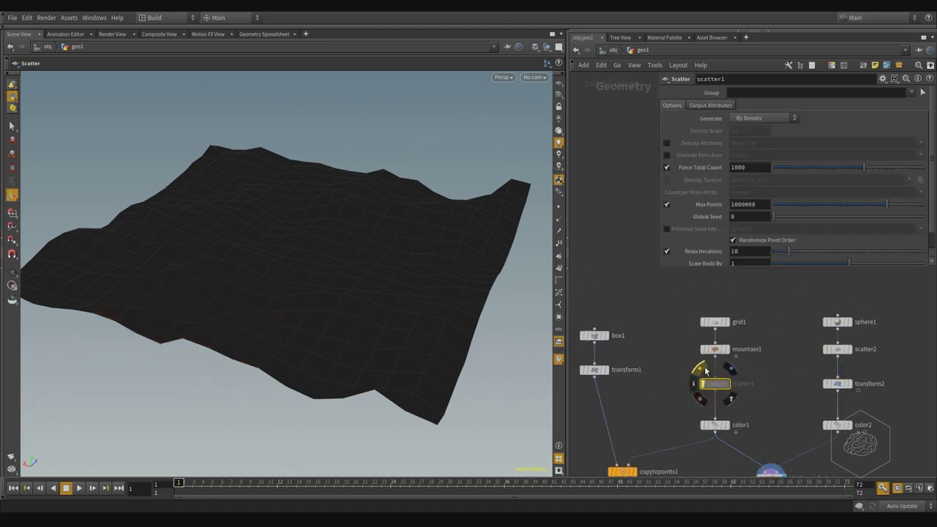
{"action": "left_click", "coordinate": [703, 370]}
{"action": "scroll", "coordinate": [761, 361], "scroll_direction": "down", "scroll_amount": 2}
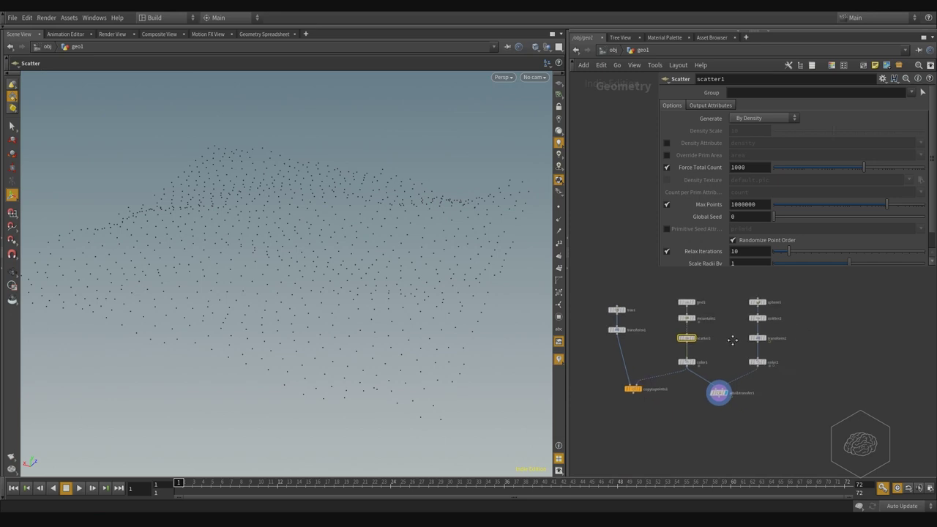